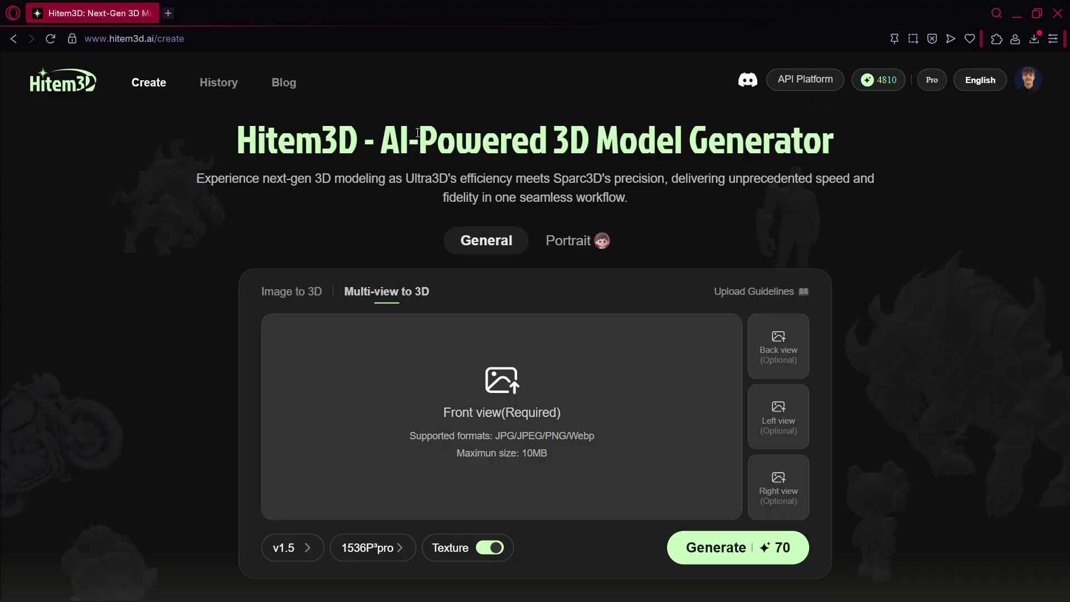
Step: Scroll through the Hitem3D AI 3D Model Generator page to review its options
drag(381, 139, 833, 139)
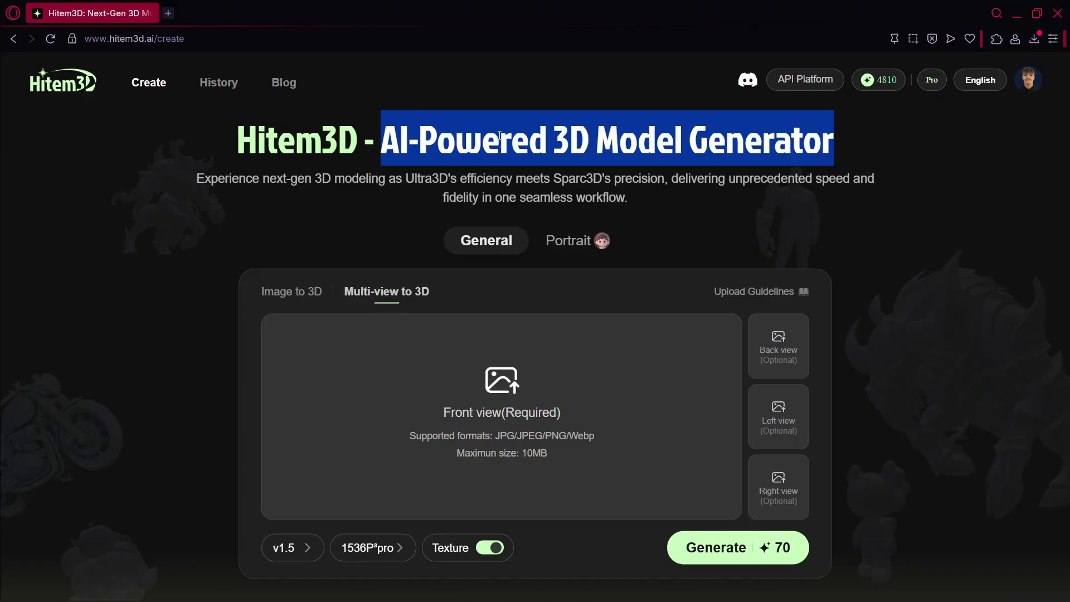
click(500, 140)
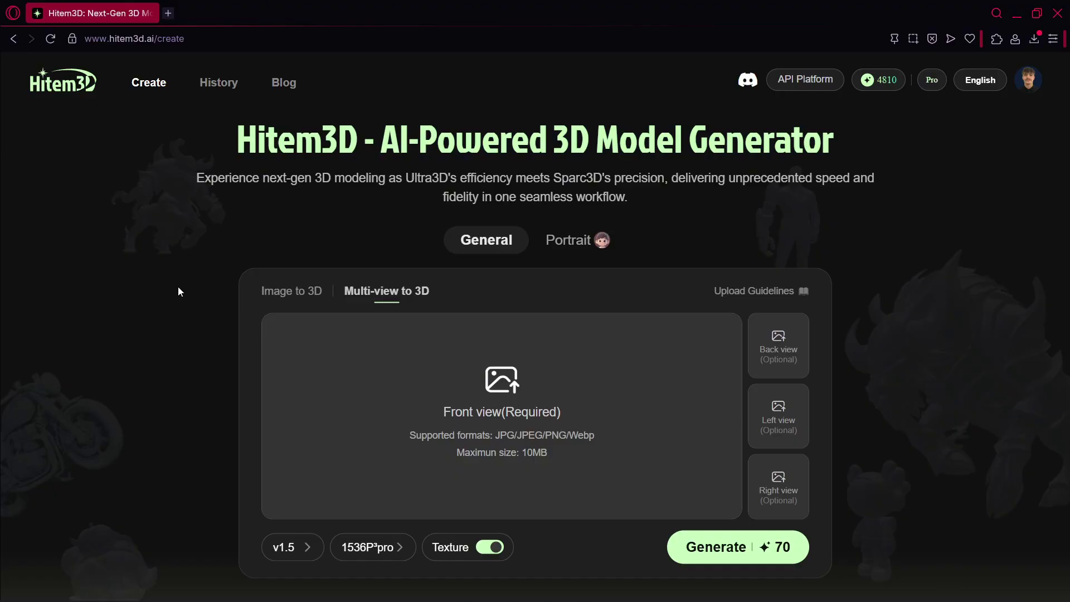
scroll(178, 287, down, 10)
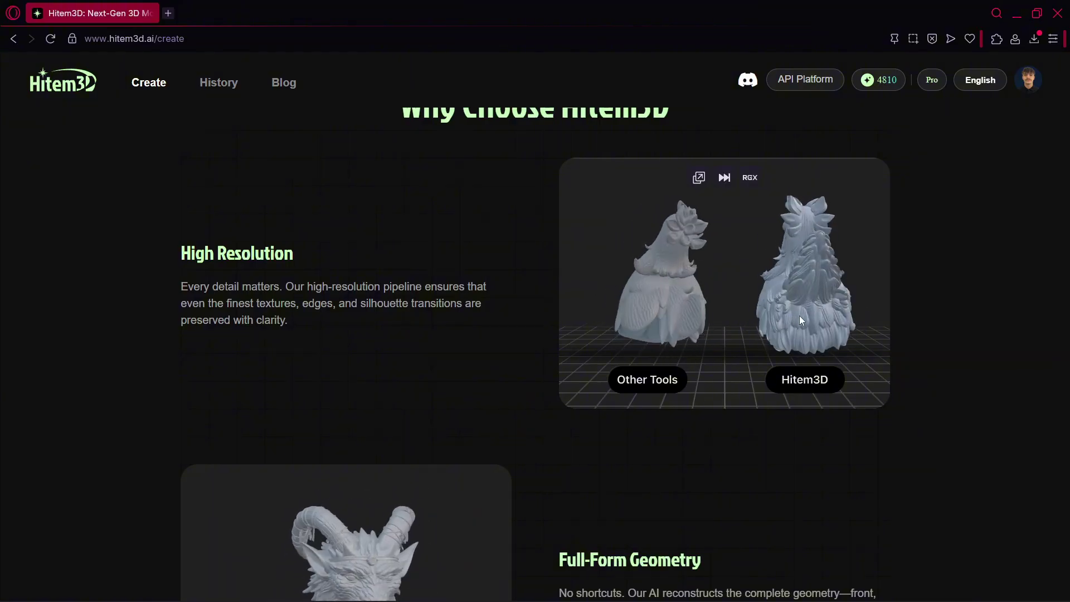
scroll(799, 315, down, 5)
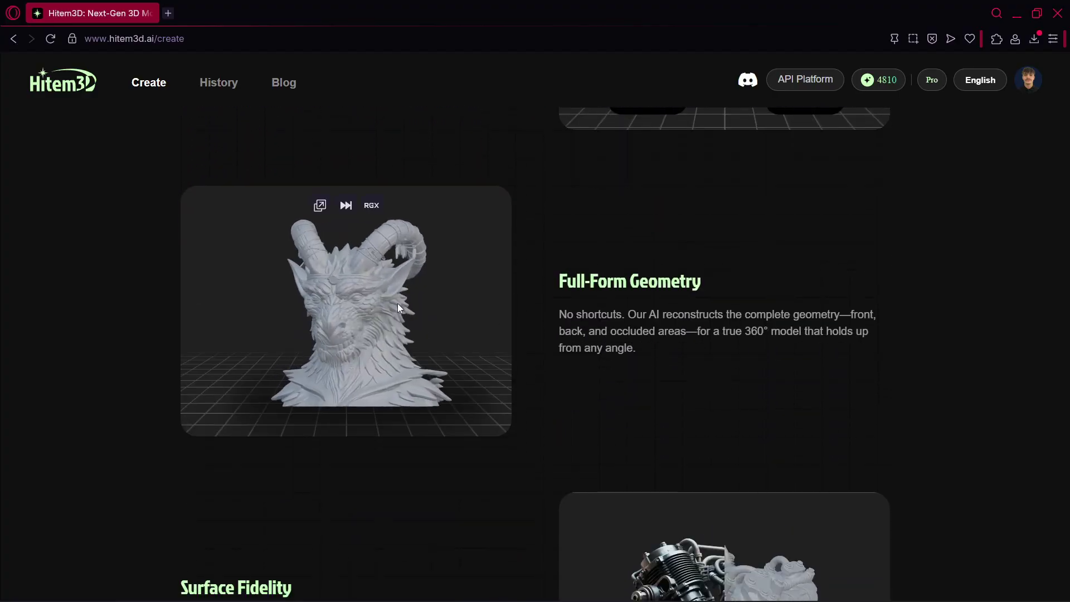
scroll(398, 307, down, 5)
scroll(398, 307, down, 2)
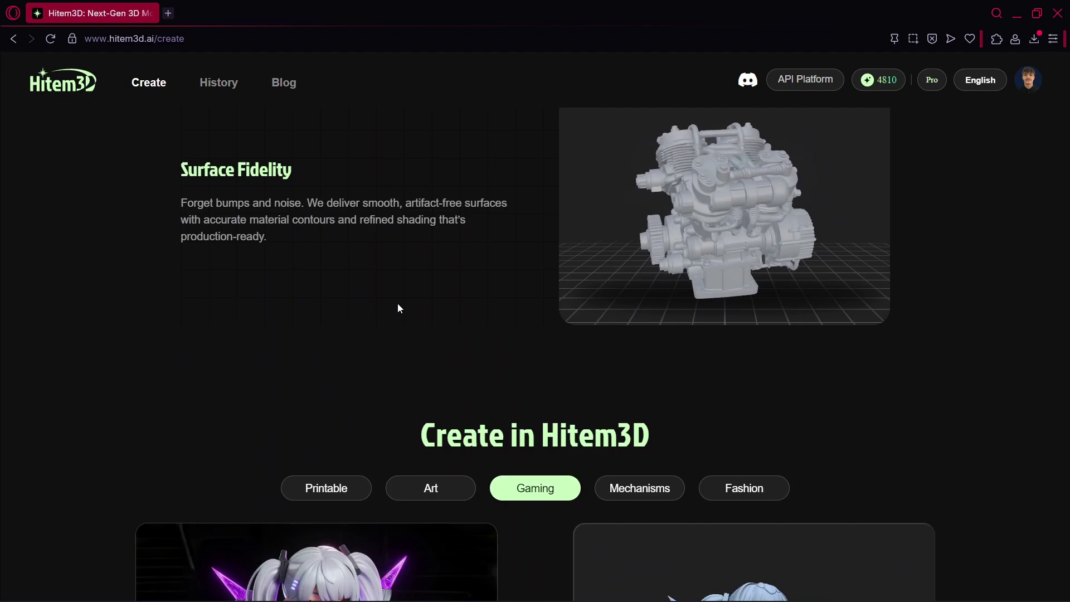
scroll(397, 307, up, 1)
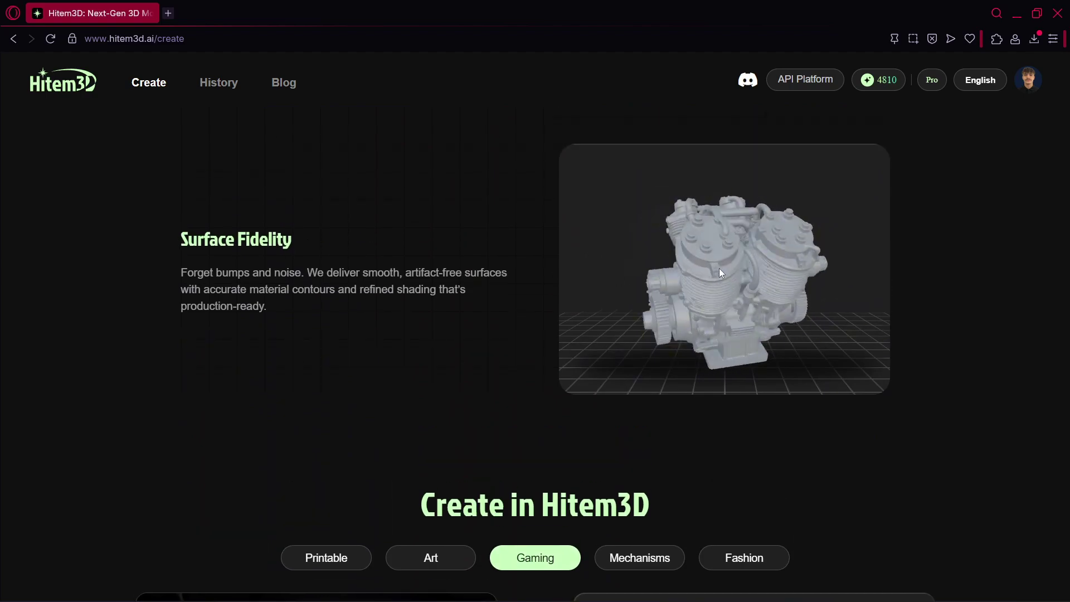
mouse_move(789, 259)
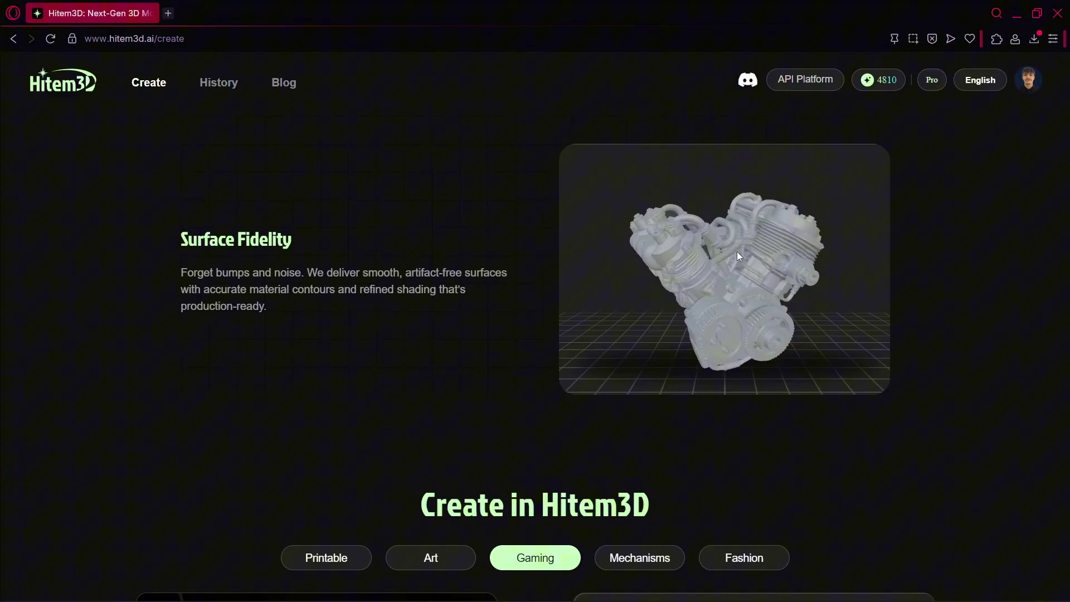
scroll(808, 350, down, 3)
scroll(808, 351, down, 4)
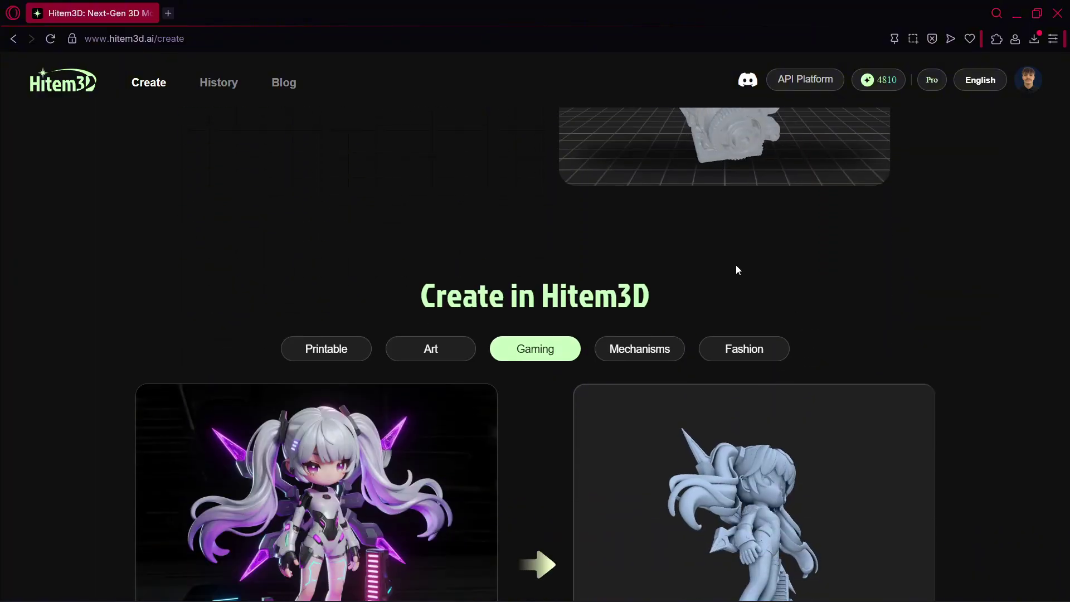
scroll(548, 207, down, 1)
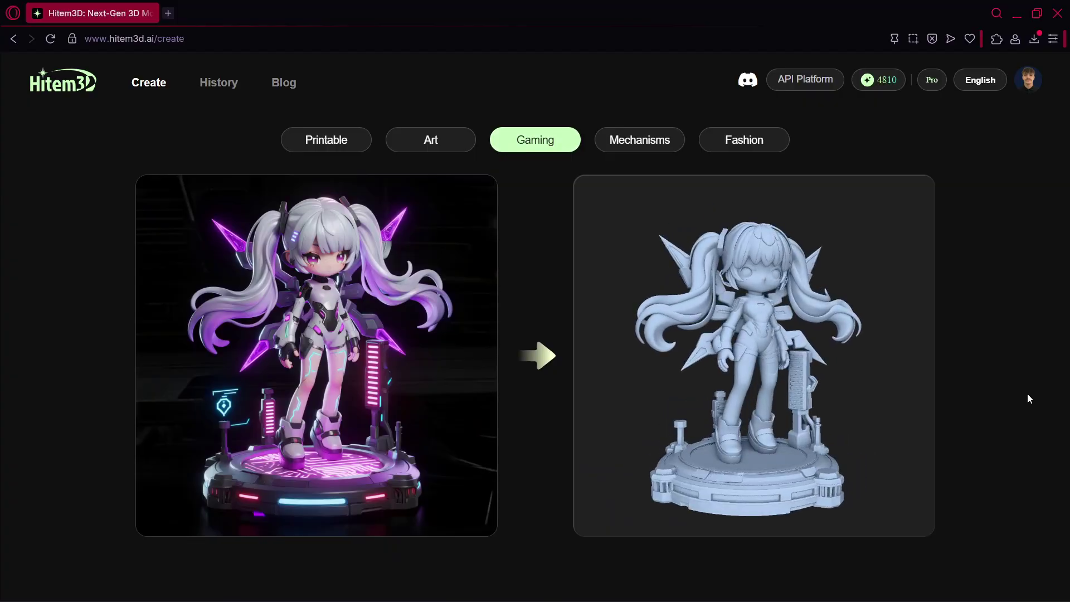
scroll(1011, 396, down, 1)
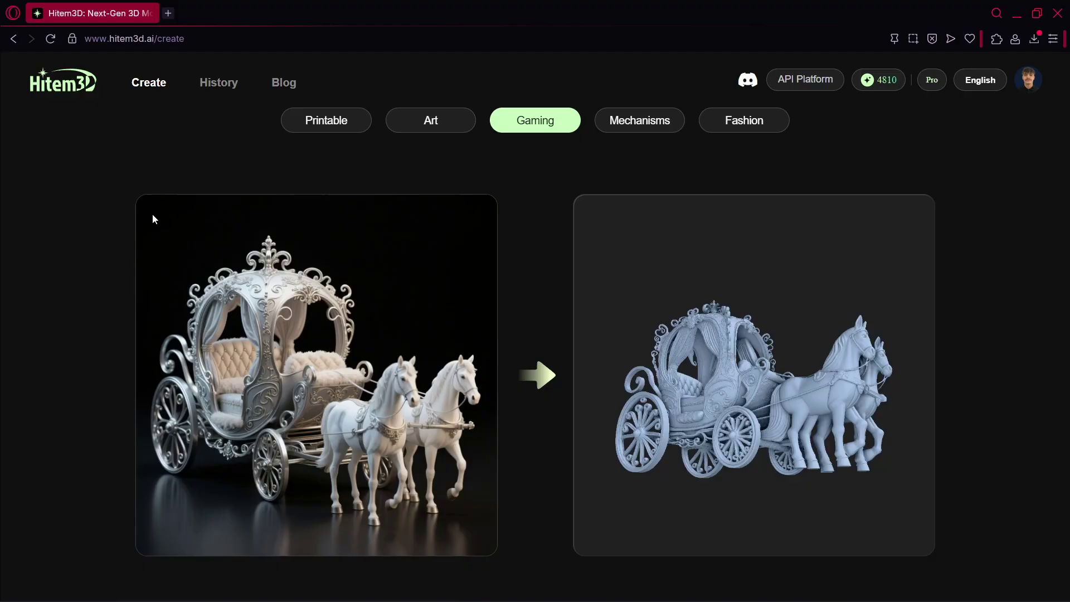
scroll(152, 215, down, 2)
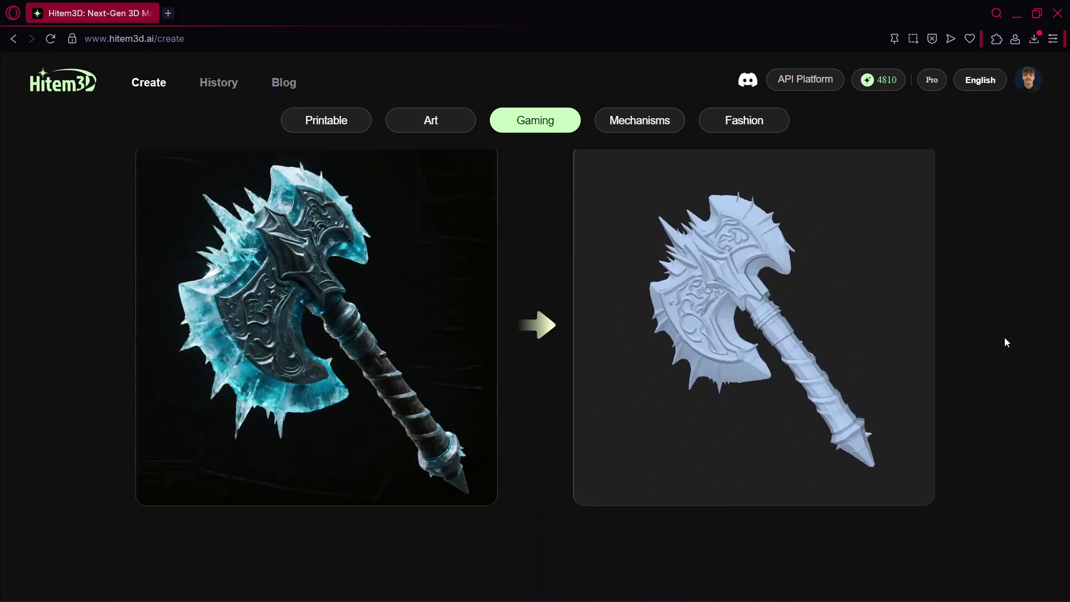
scroll(1003, 337, down, 5)
scroll(986, 343, up, 7)
scroll(970, 348, up, 10)
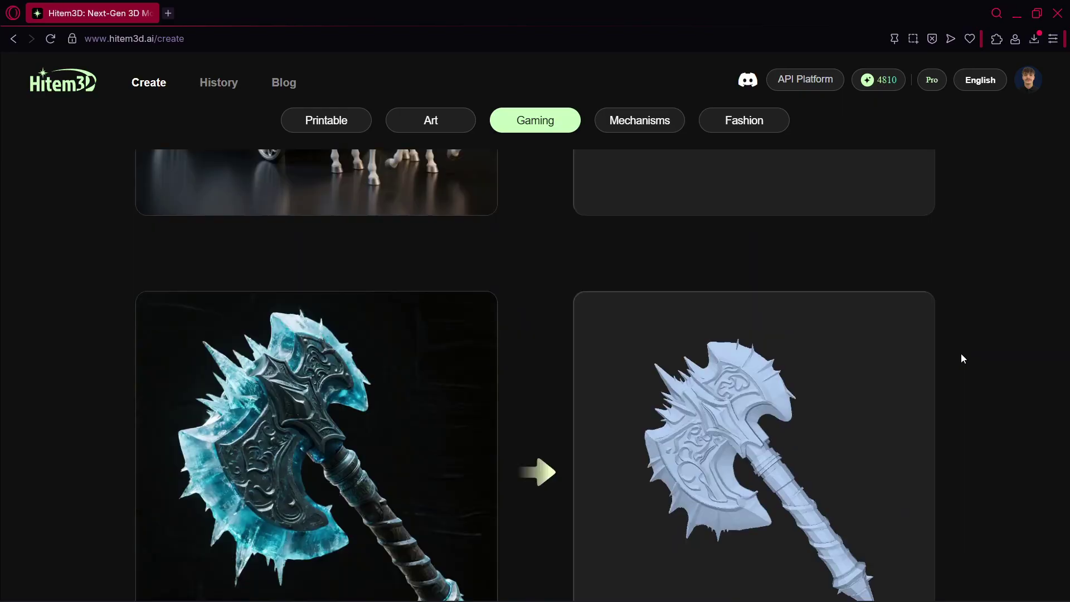
scroll(962, 359, up, 12)
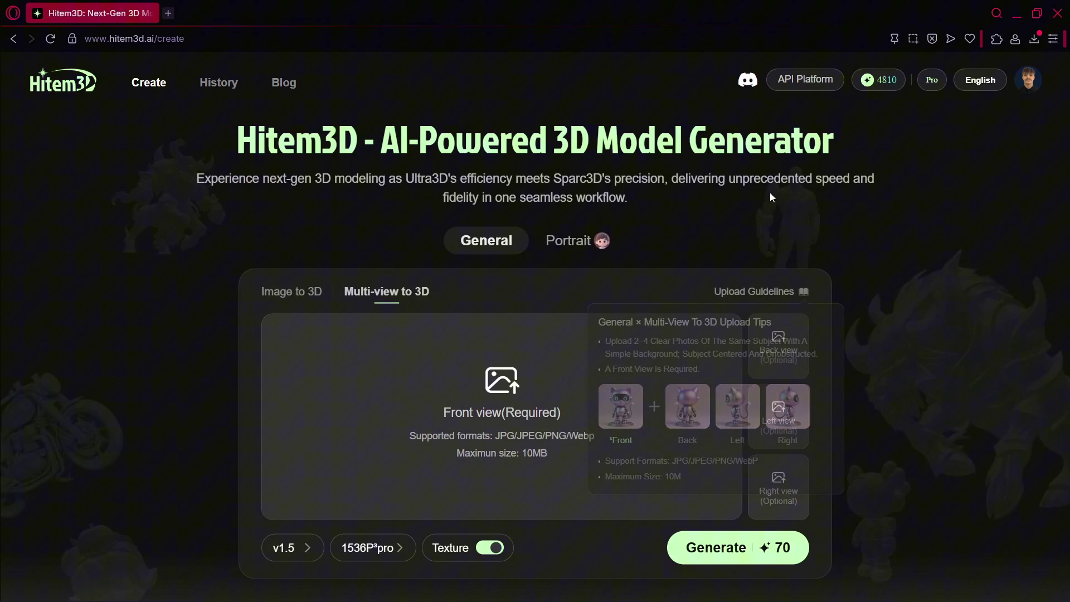
scroll(521, 155, down, 2)
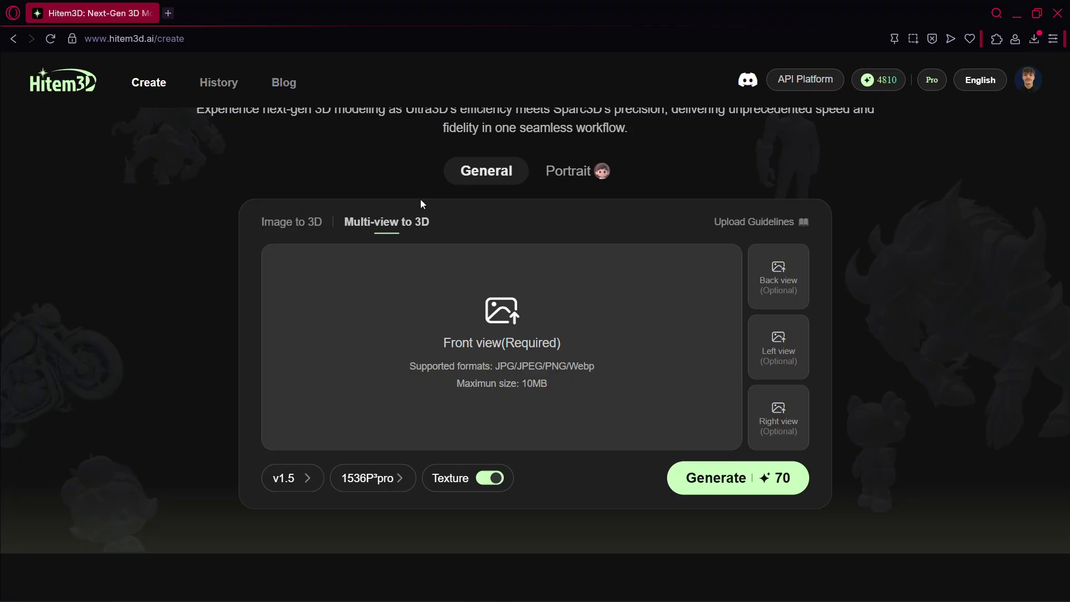
scroll(501, 175, up, 1)
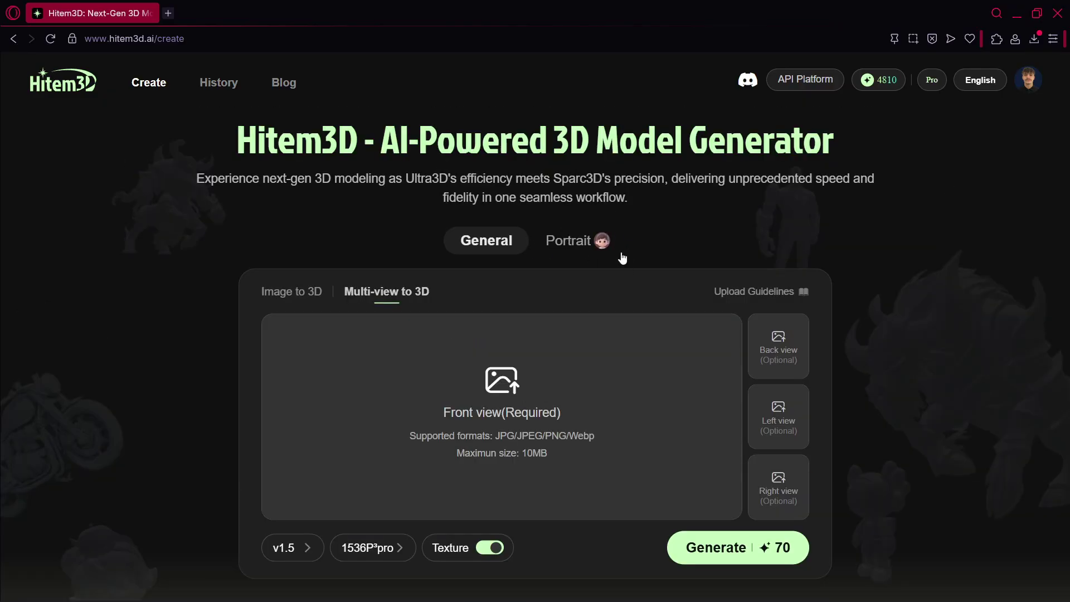
Step: Lower the resolution to 1536P³, switch to Portrait mode, and view the portrait upload guidelines
click(552, 241)
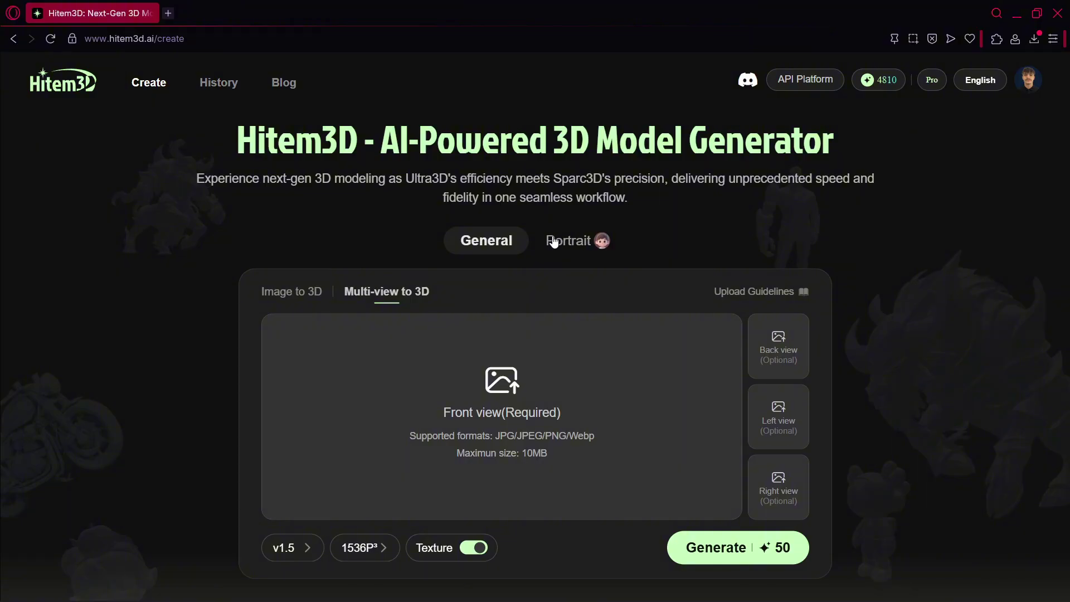
click(579, 252)
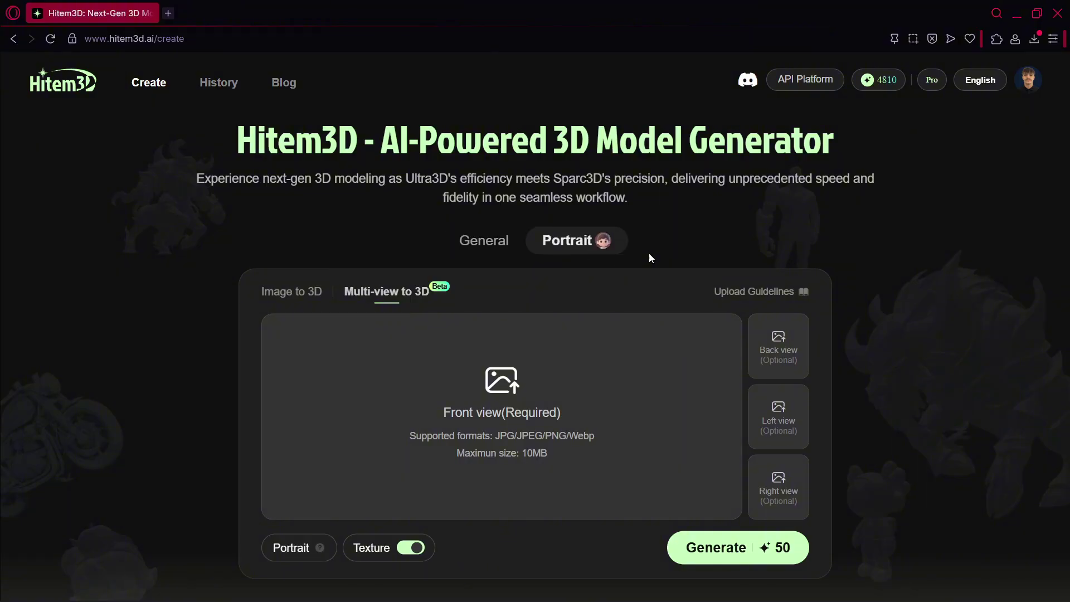
click(804, 293)
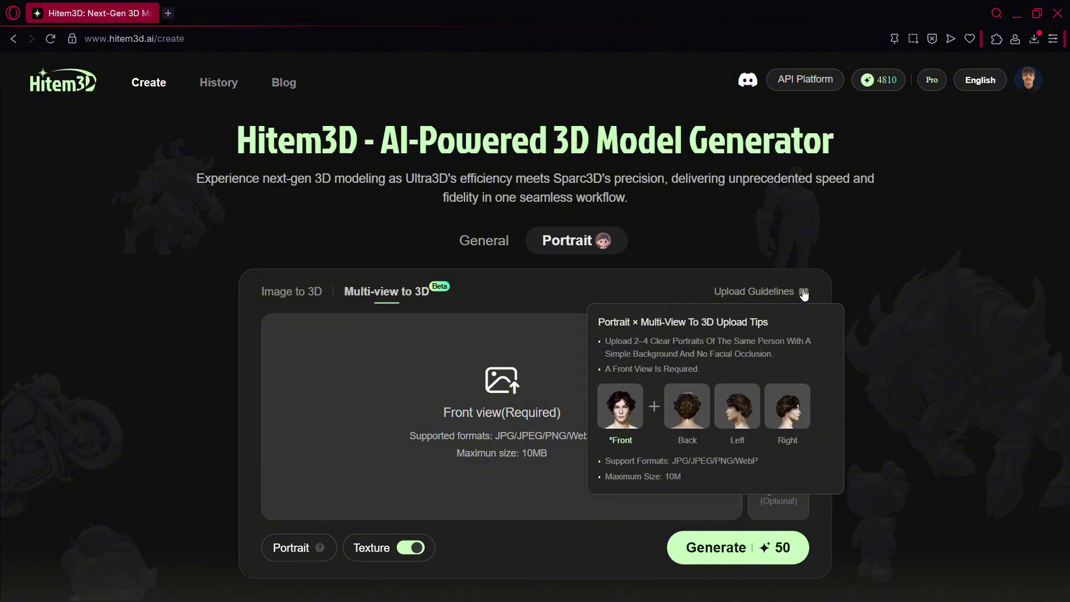
Step: Return to General mode on the Image to 3D panel and look over the page
click(490, 246)
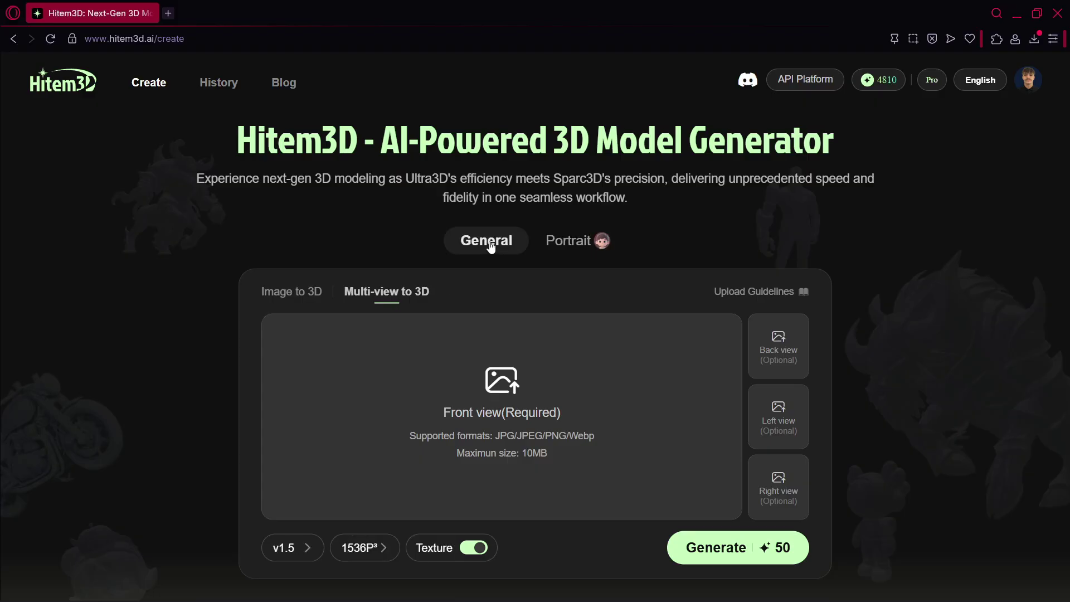
click(282, 295)
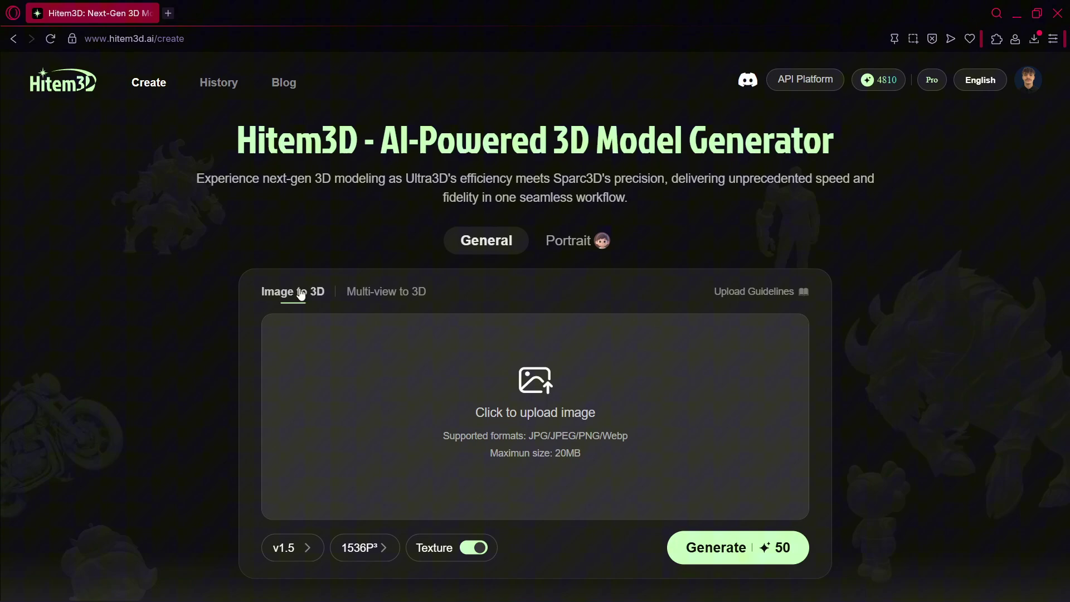
scroll(269, 335, down, 10)
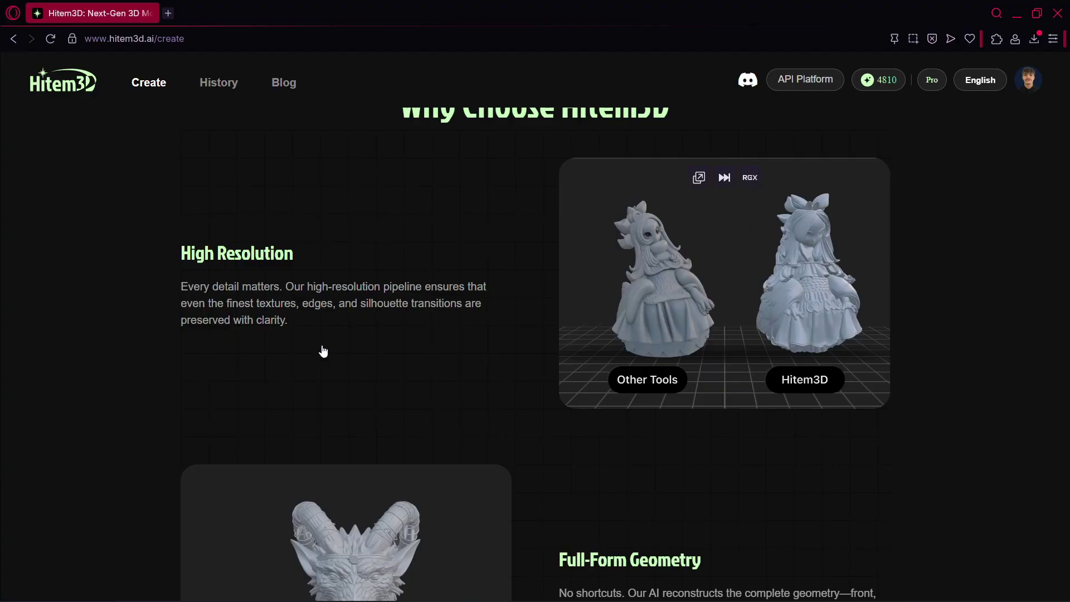
scroll(323, 351, up, 10)
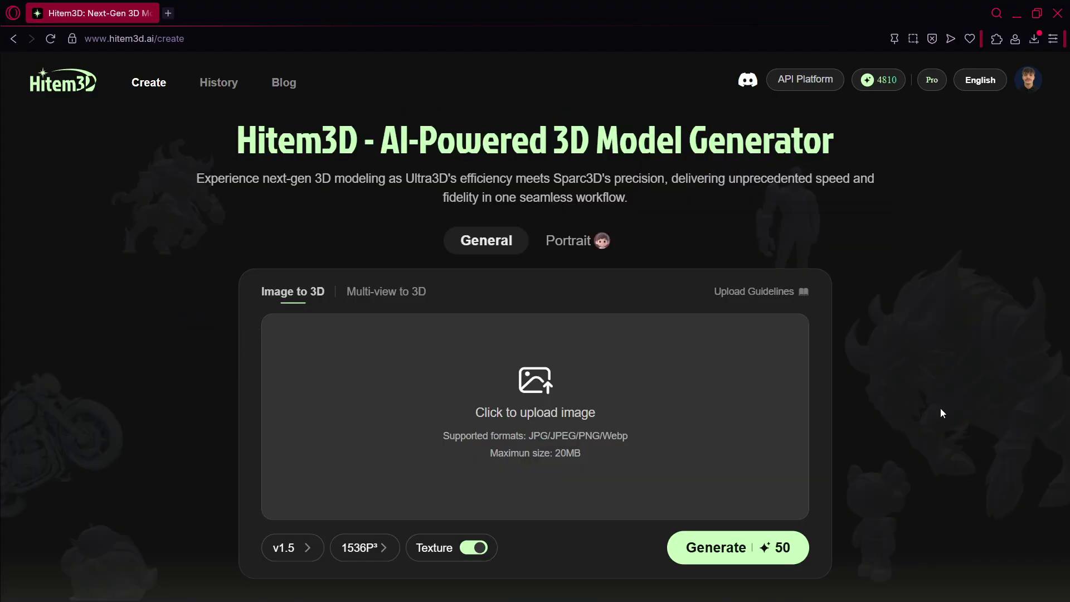
scroll(901, 412, down, 10)
scroll(843, 419, down, 8)
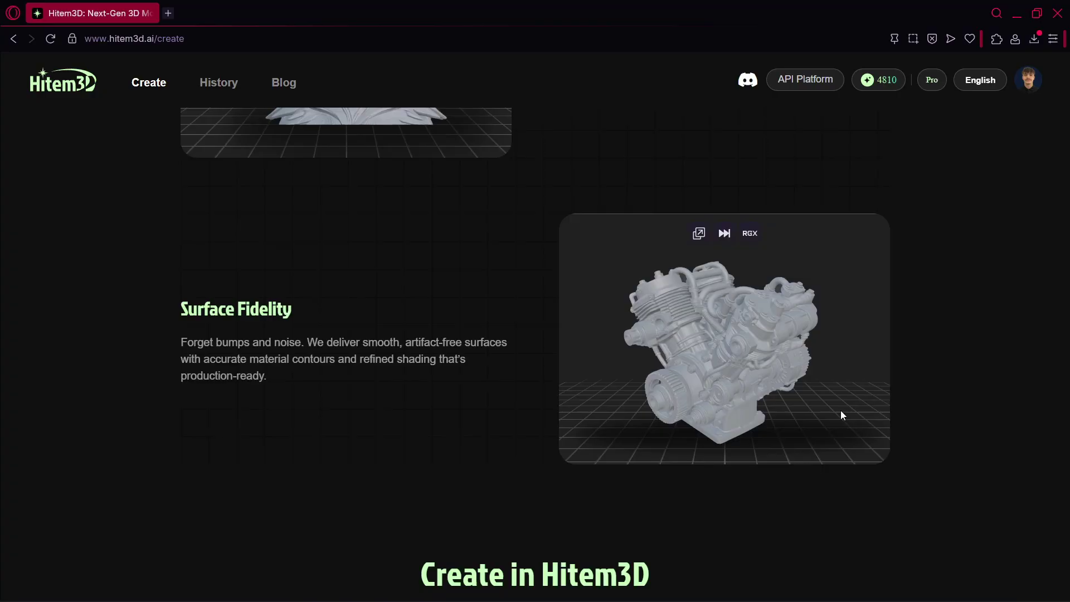
scroll(412, 376, down, 8)
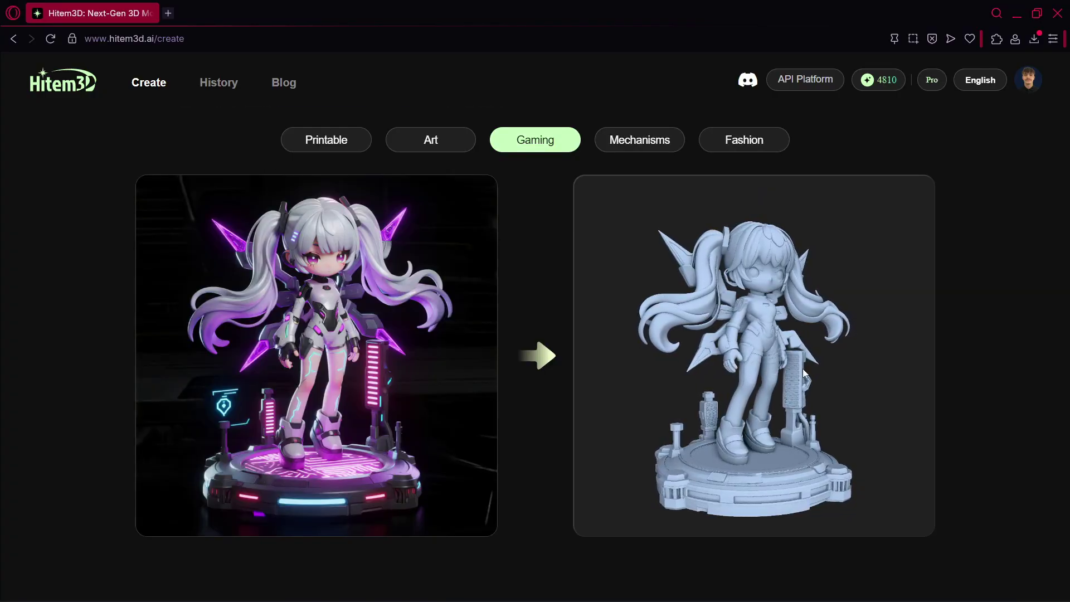
scroll(802, 369, up, 20)
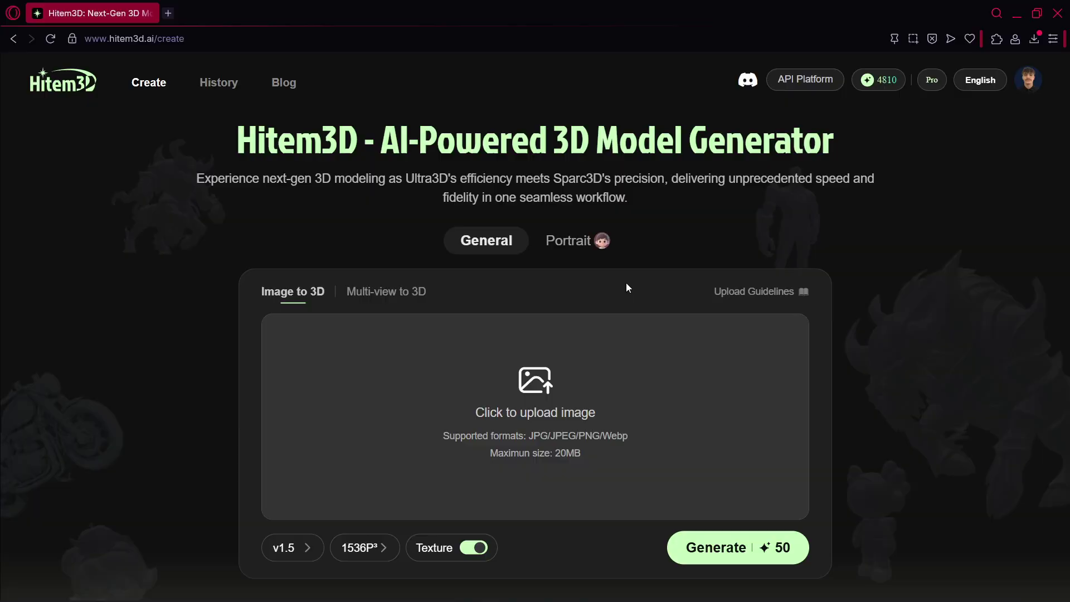
Step: Open Multi-view to 3D in General mode and confirm model version v1.5 is selected
click(366, 295)
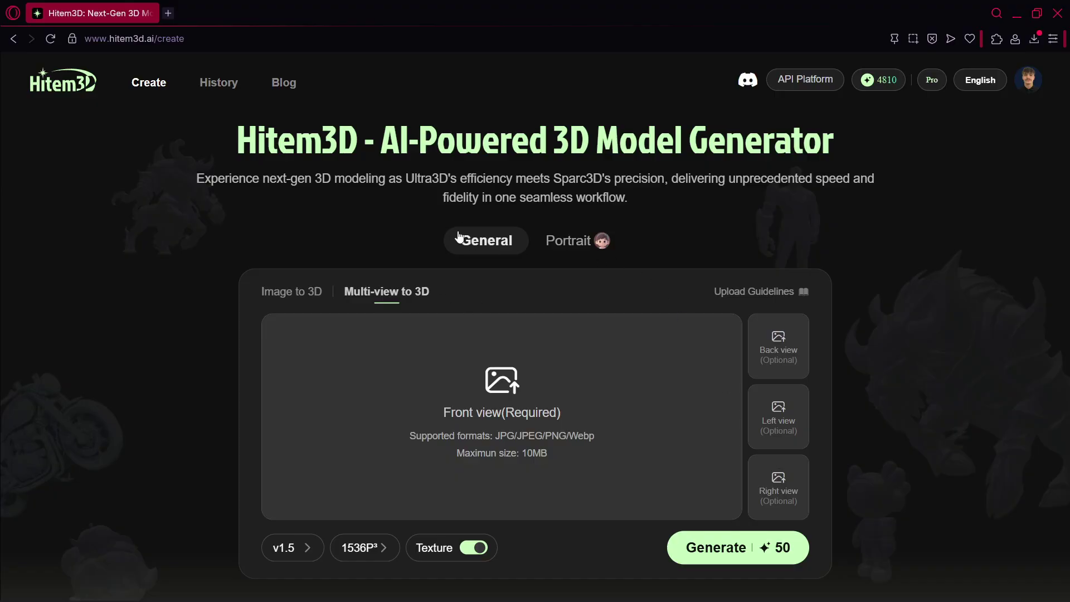
click(574, 241)
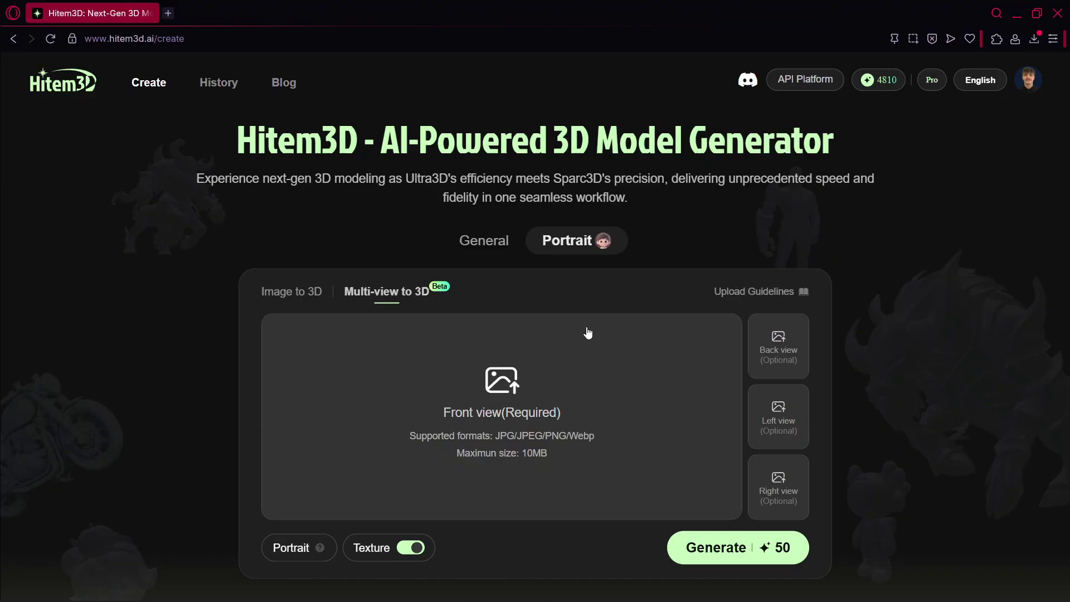
click(490, 243)
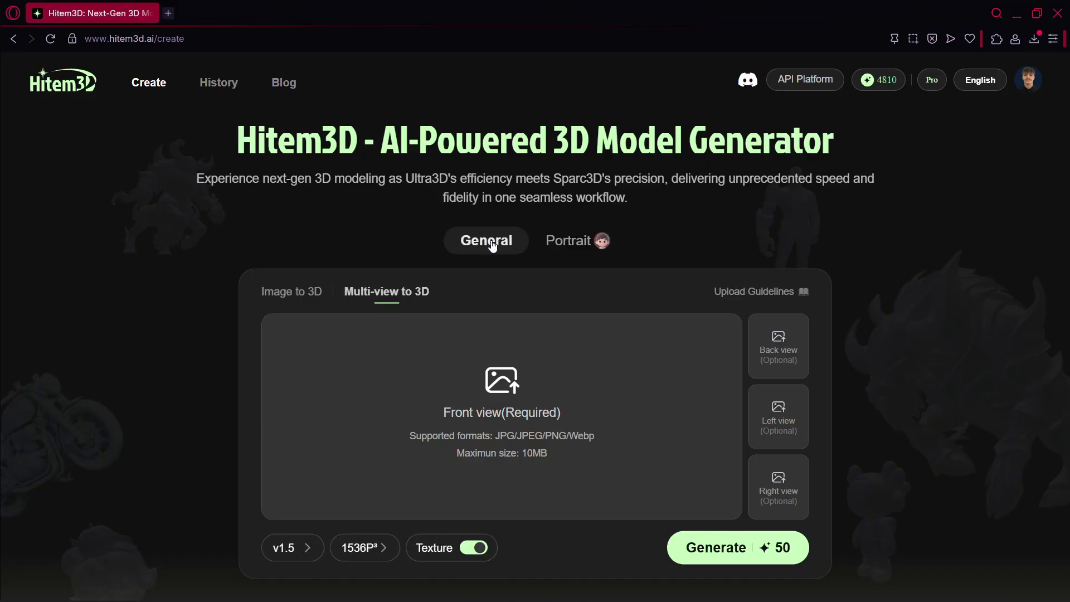
click(293, 549)
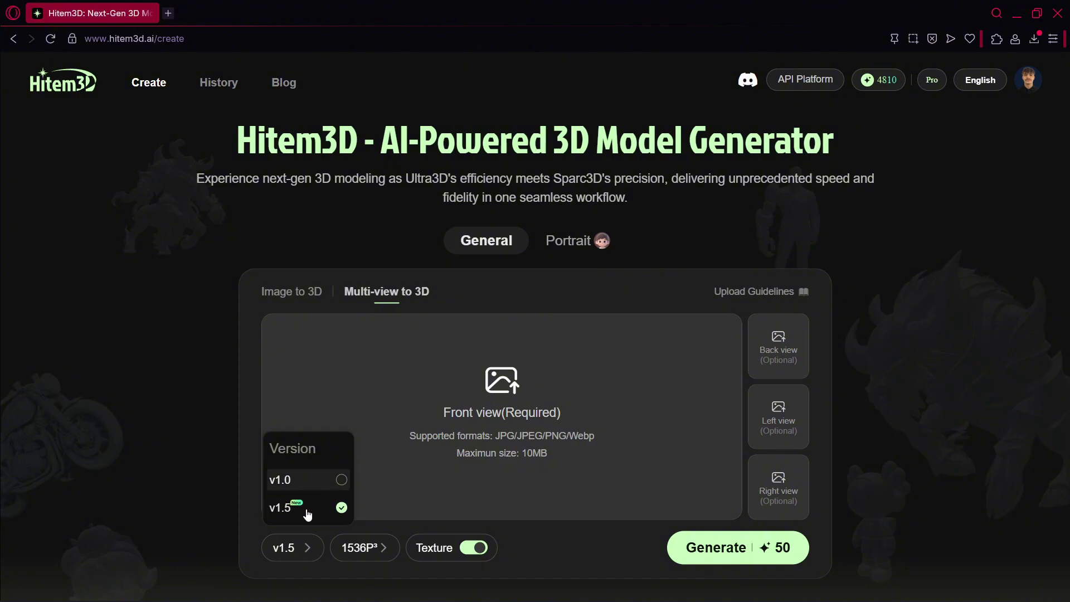
click(356, 549)
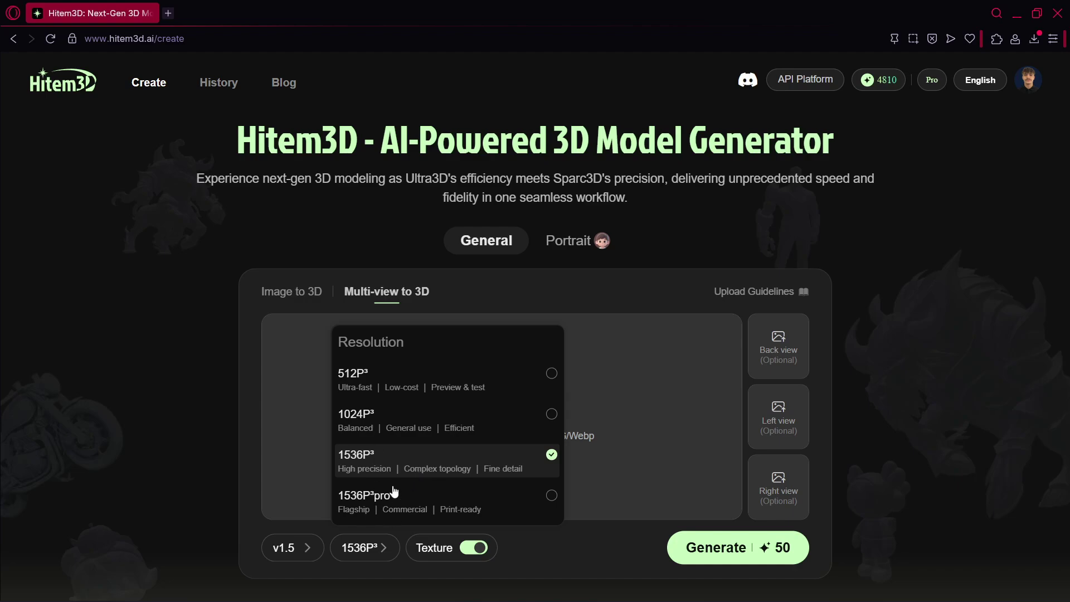
click(557, 547)
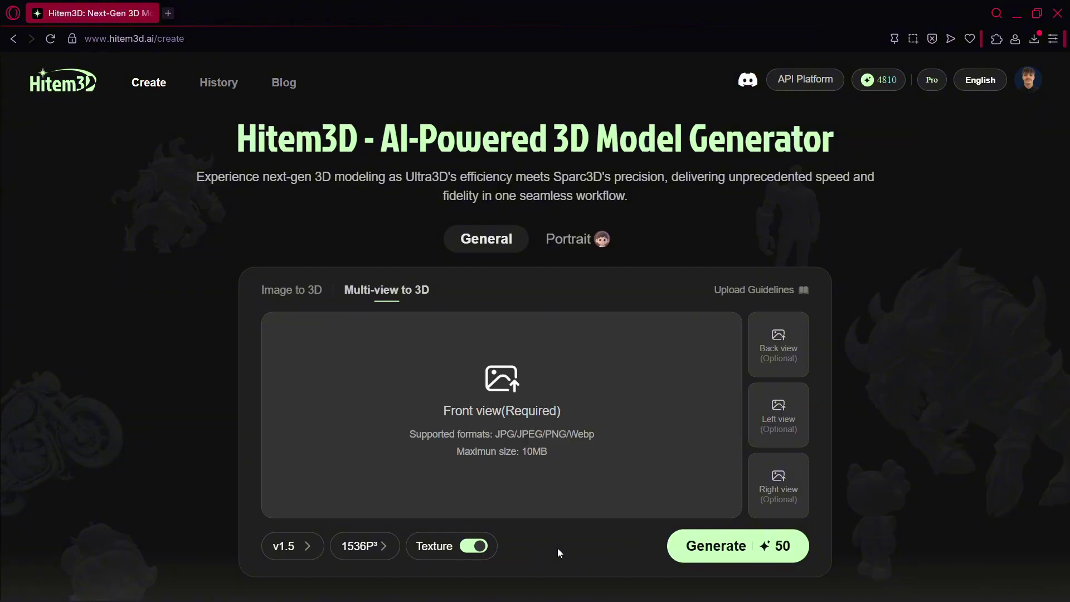
scroll(557, 547, down, 5)
scroll(557, 547, down, 3)
scroll(557, 547, down, 1)
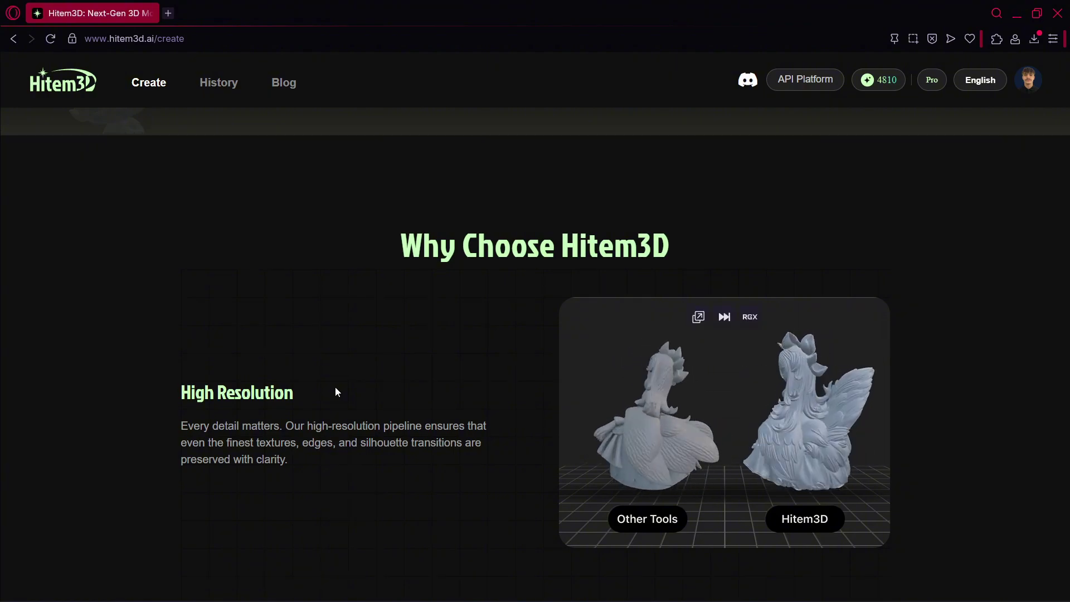
scroll(336, 387, up, 6)
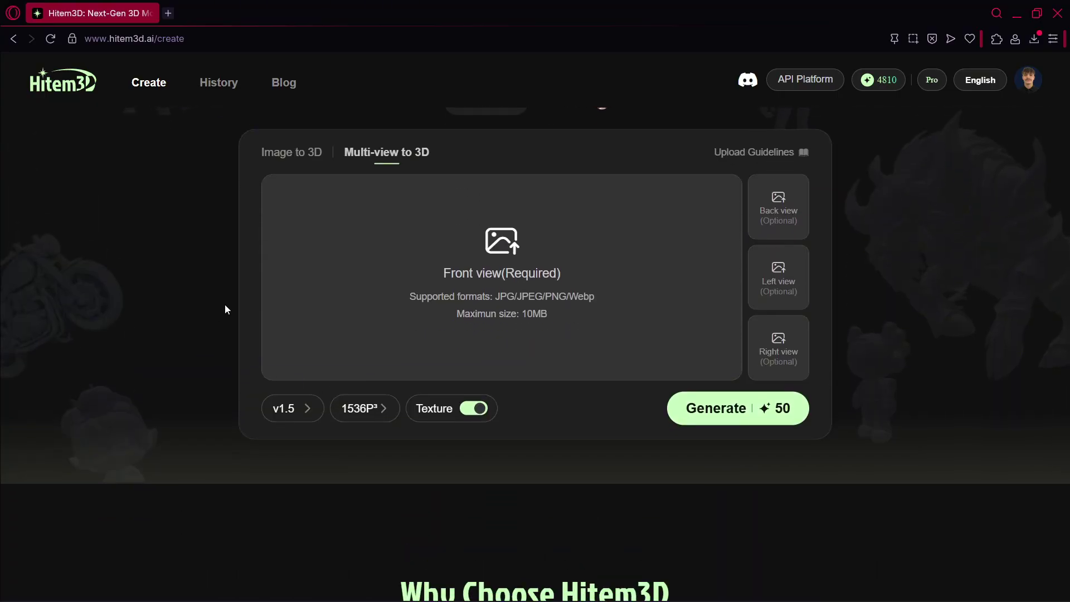
scroll(225, 305, up, 3)
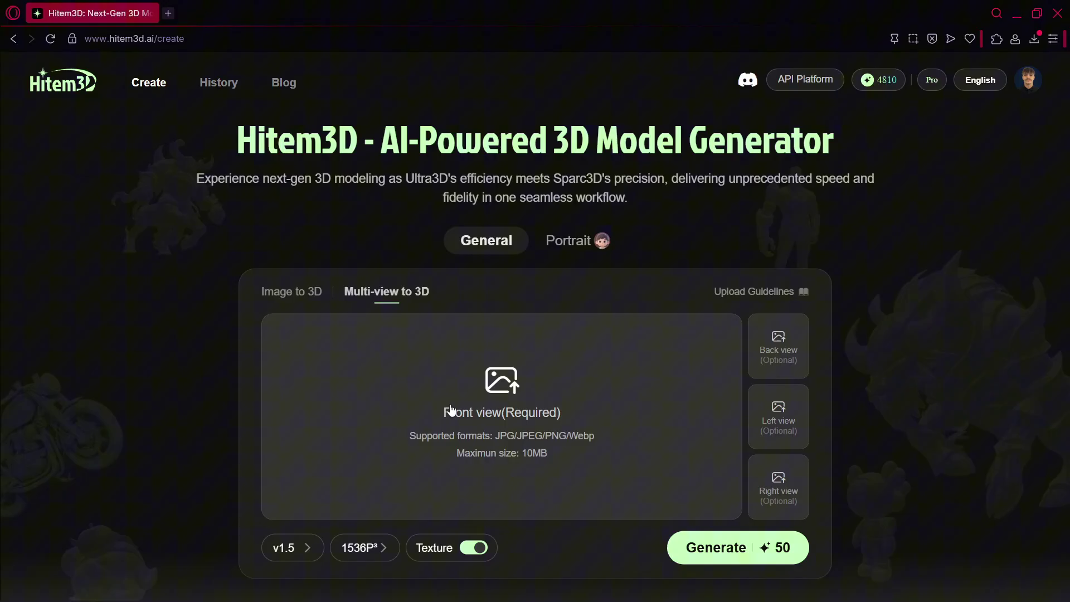
Step: Upload Front.png as the front view and Back.png as the back view
click(471, 425)
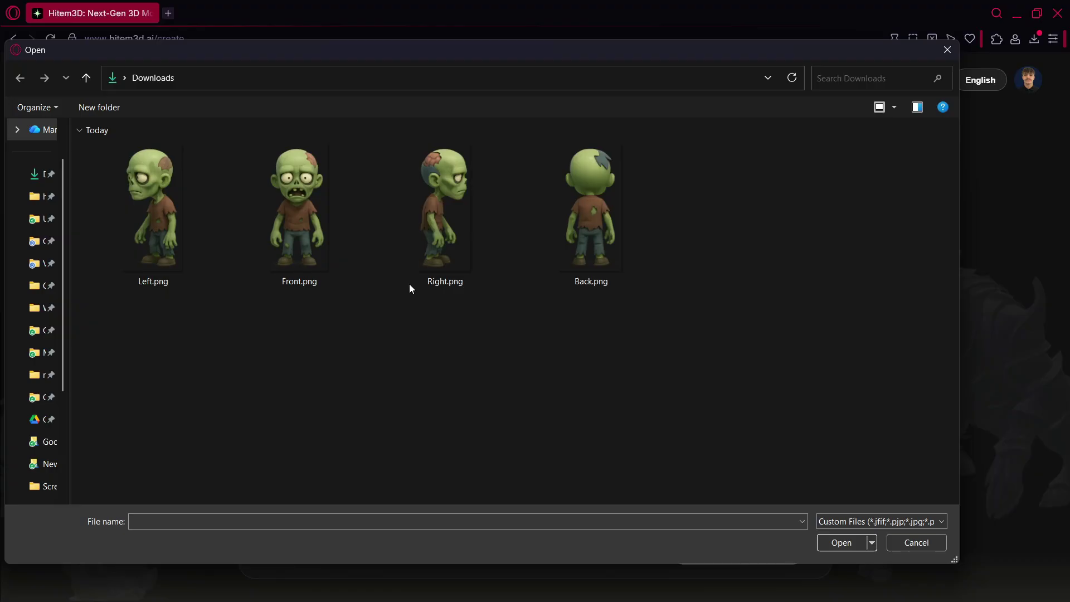
double_click(295, 242)
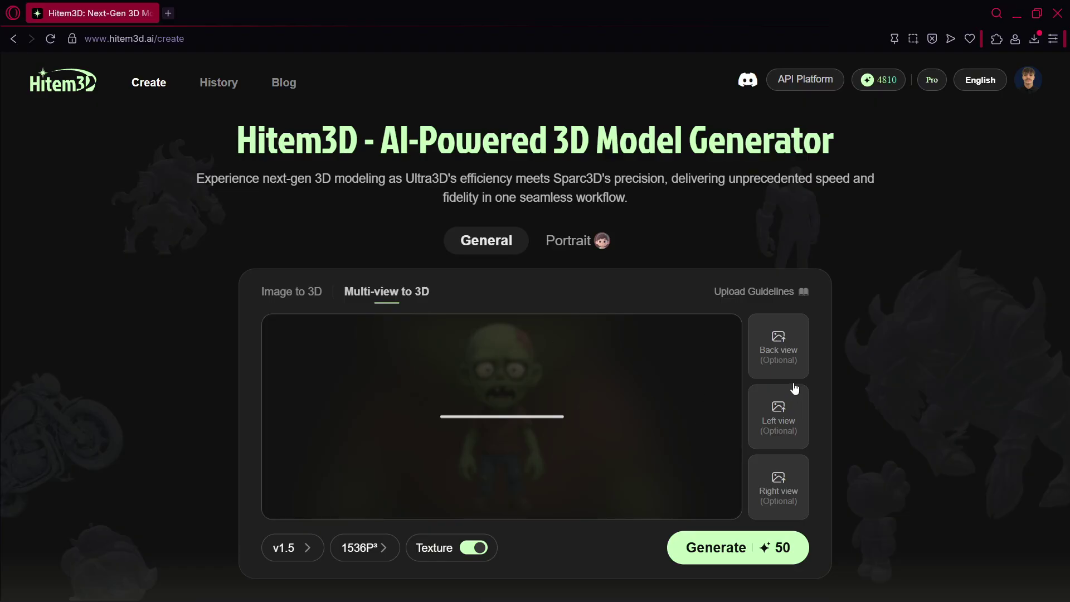
click(779, 346)
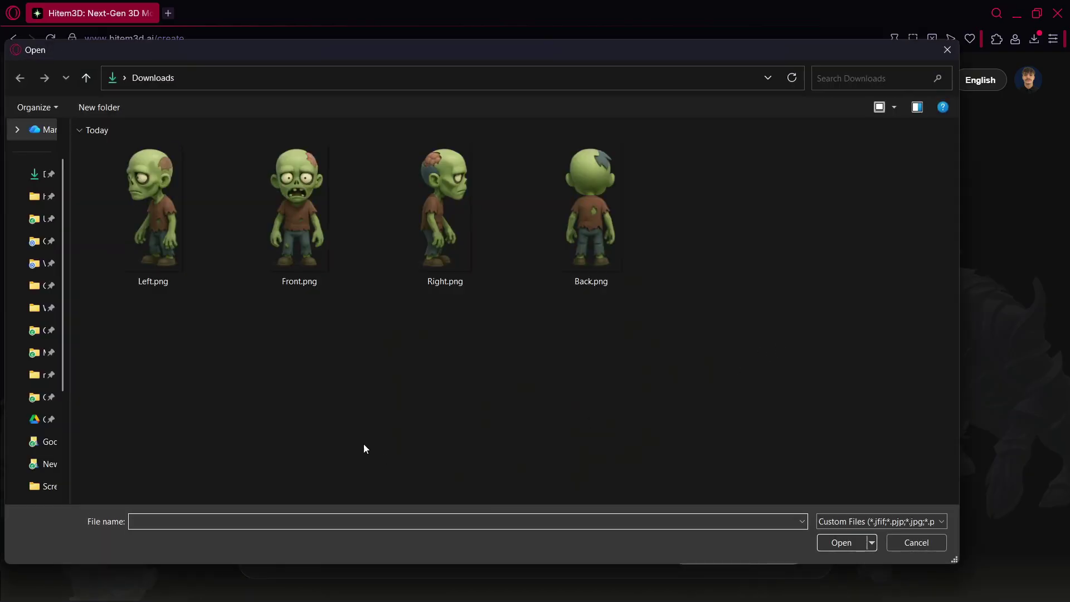
double_click(597, 256)
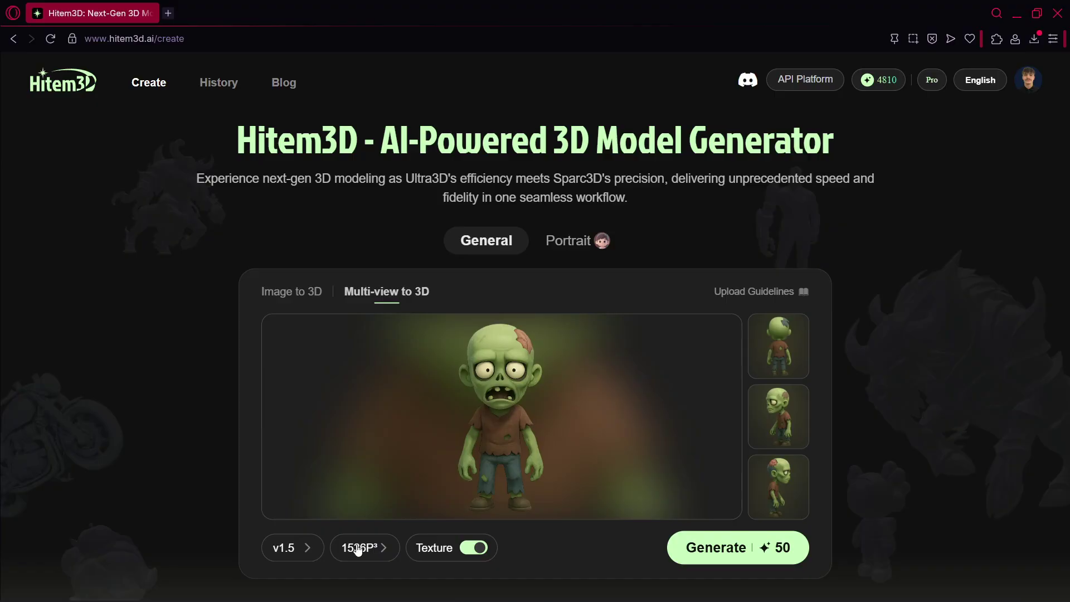
Step: Set the resolution to 1536P³pro and generate the zombie model for 70 credits
click(357, 549)
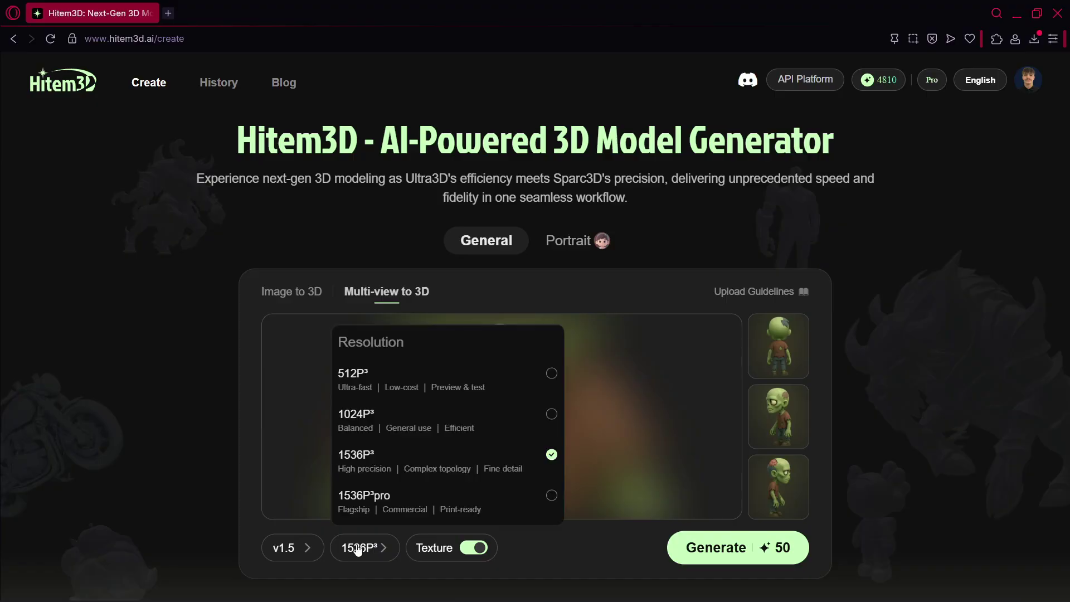
click(411, 508)
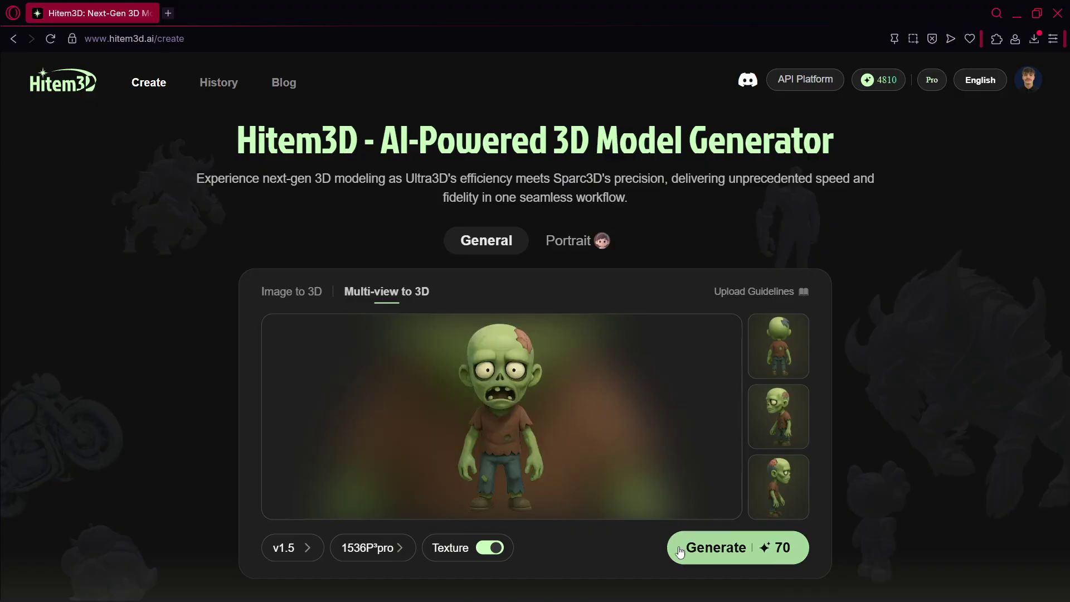
mouse_move(636, 505)
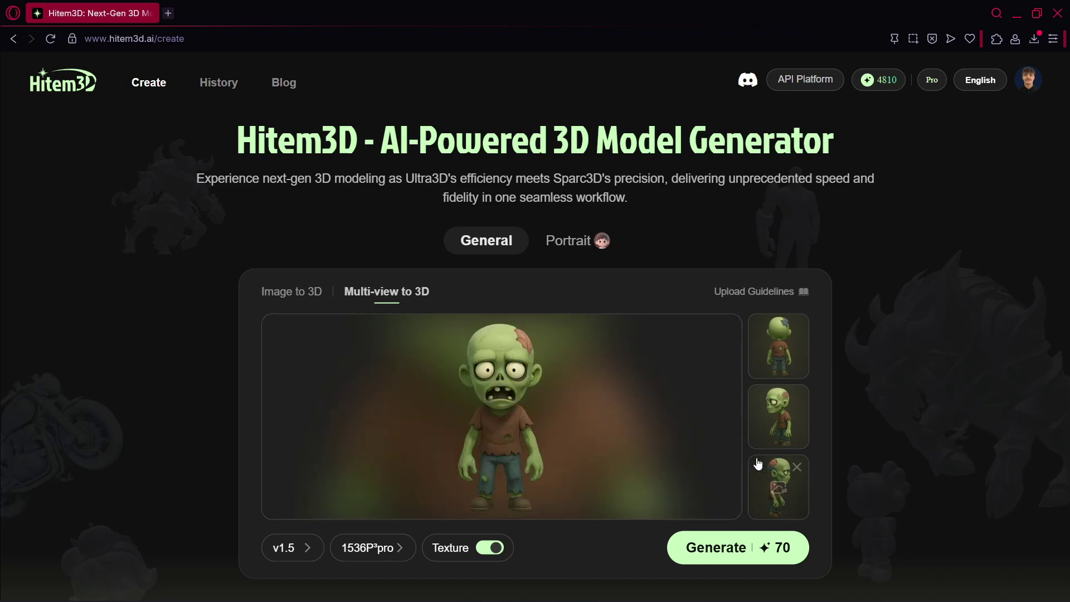
click(390, 553)
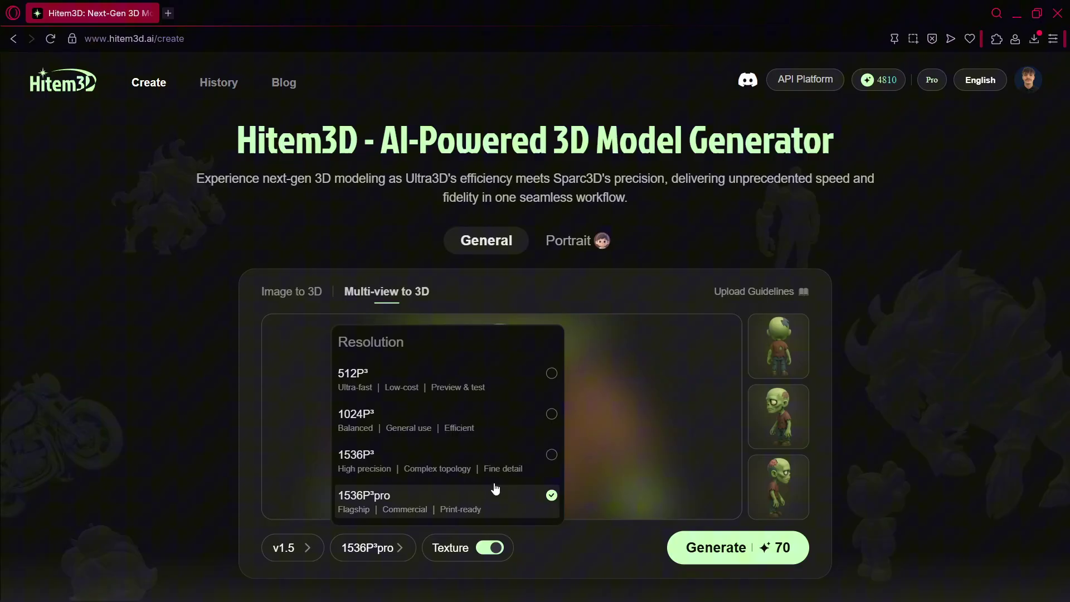
click(590, 543)
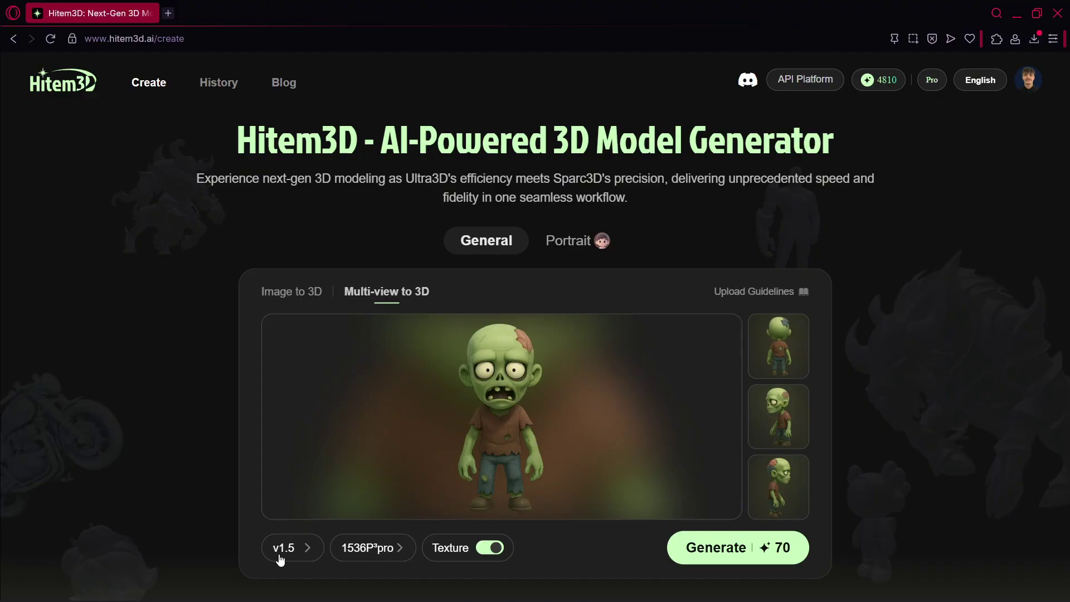
click(725, 545)
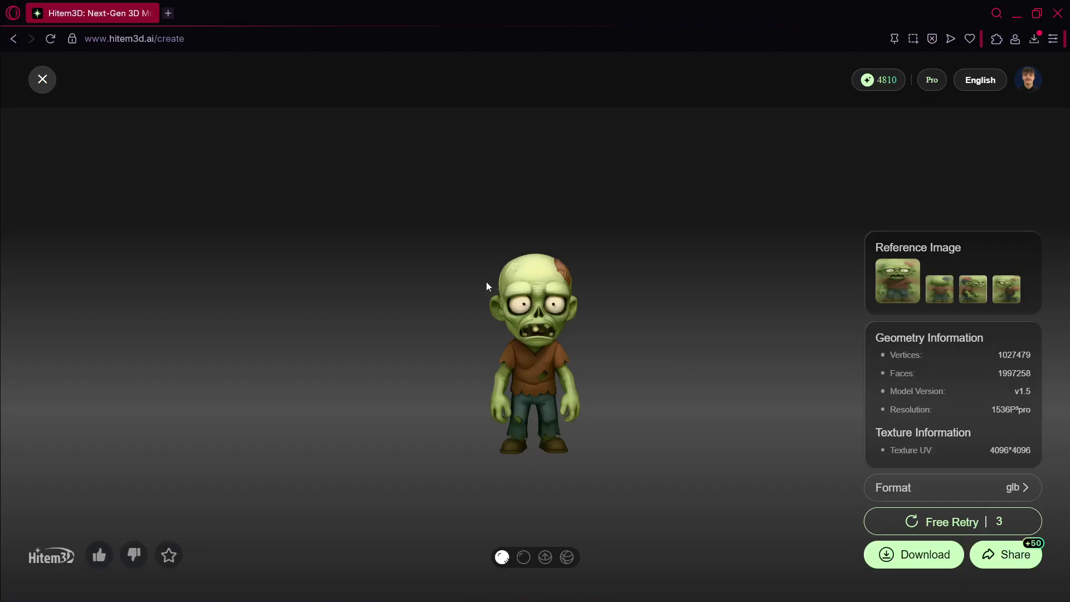
Step: Orbit the generated zombie model to inspect its back, sides and top
drag(557, 398, 523, 393)
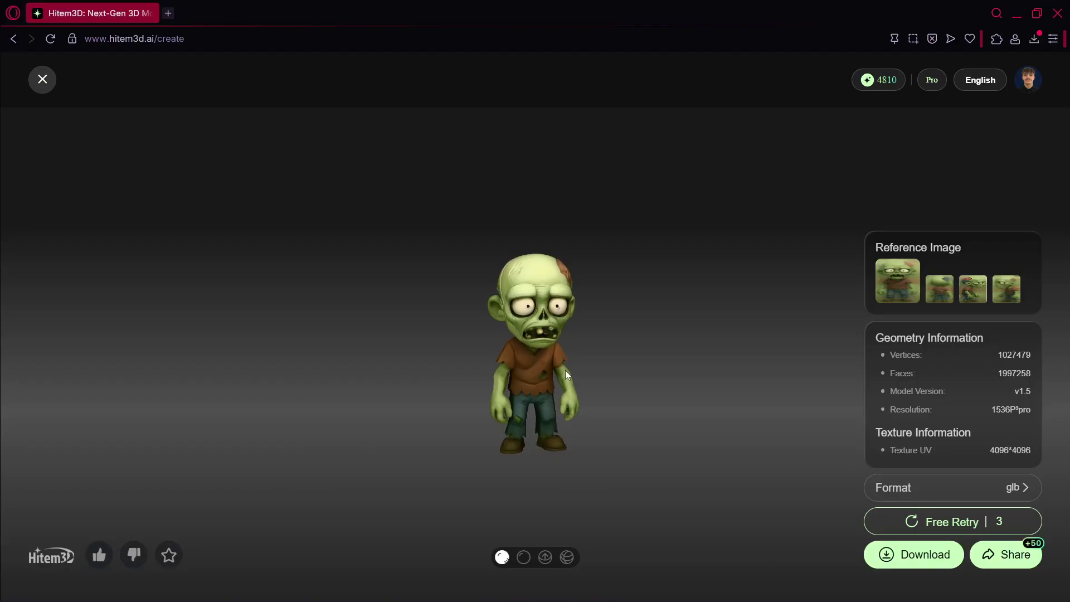
drag(565, 370, 437, 356)
drag(560, 380, 256, 396)
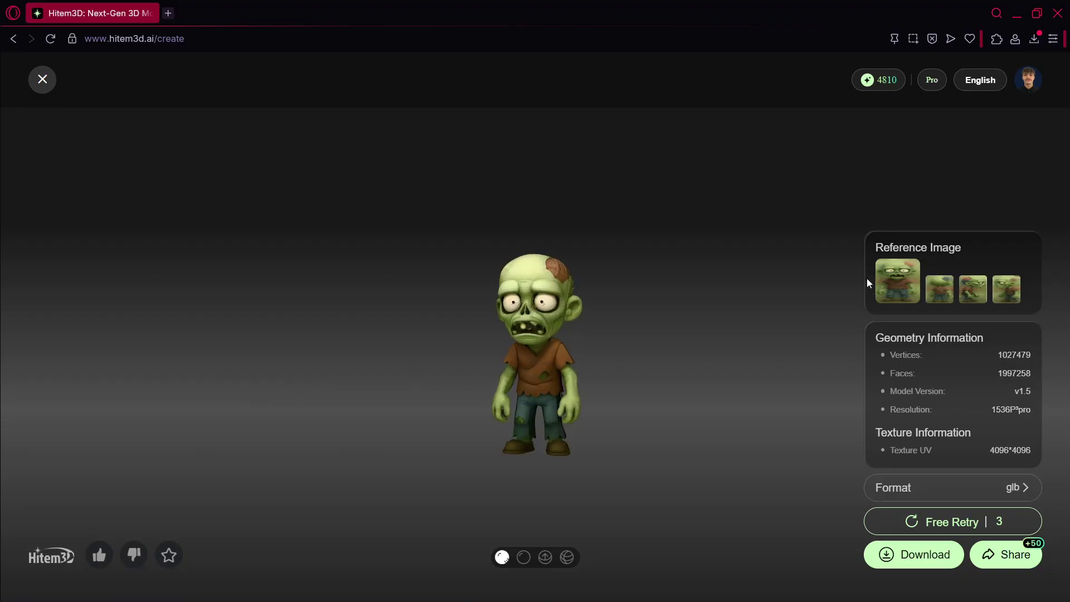
drag(589, 388, 590, 416)
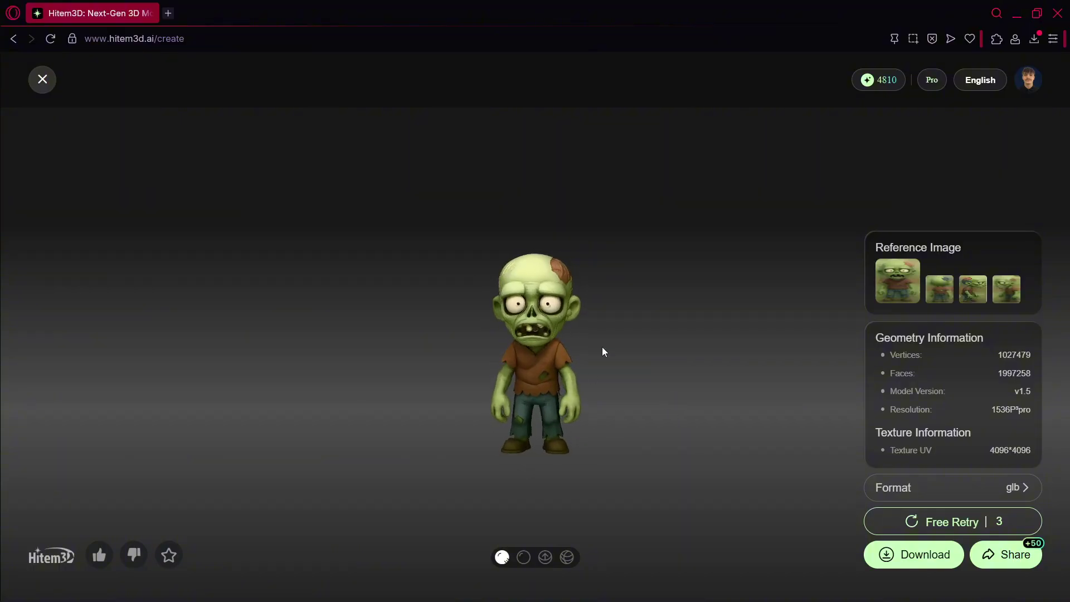
mouse_move(625, 313)
mouse_down()
mouse_move(446, 323)
mouse_move(596, 362)
mouse_move(645, 315)
mouse_move(608, 322)
mouse_up()
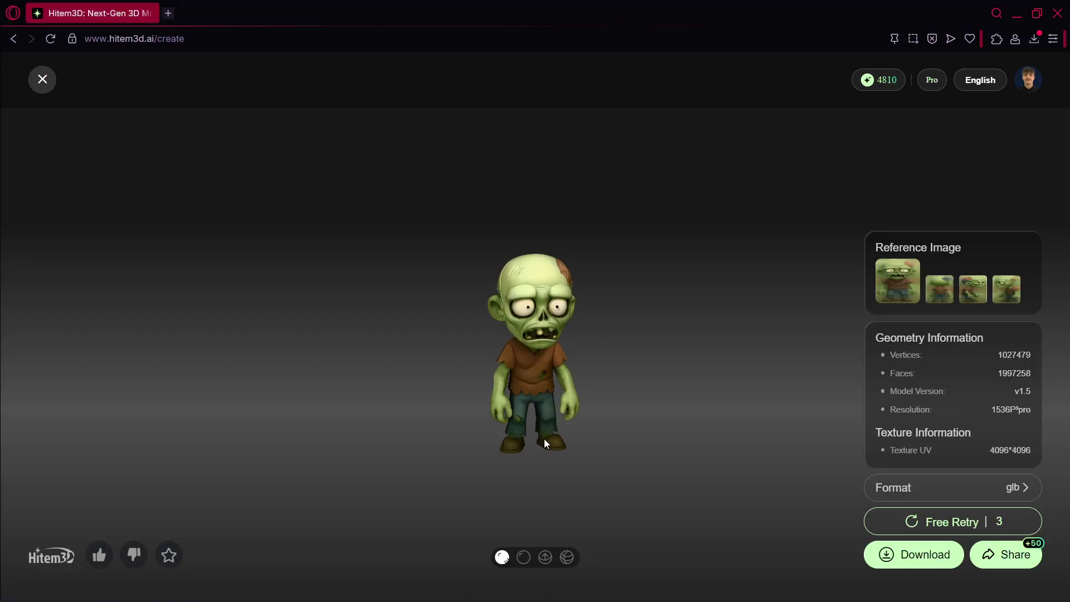
Step: Compare untextured, normal-map and wireframe views, then return to the textured model
click(522, 557)
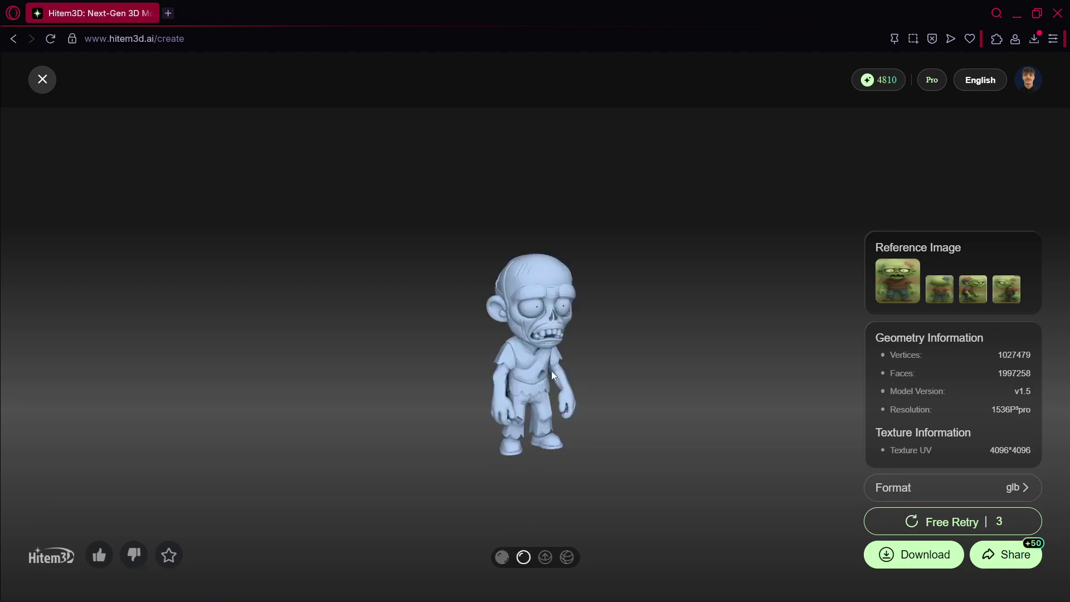
mouse_move(550, 374)
mouse_down()
mouse_move(531, 389)
mouse_move(550, 386)
mouse_up()
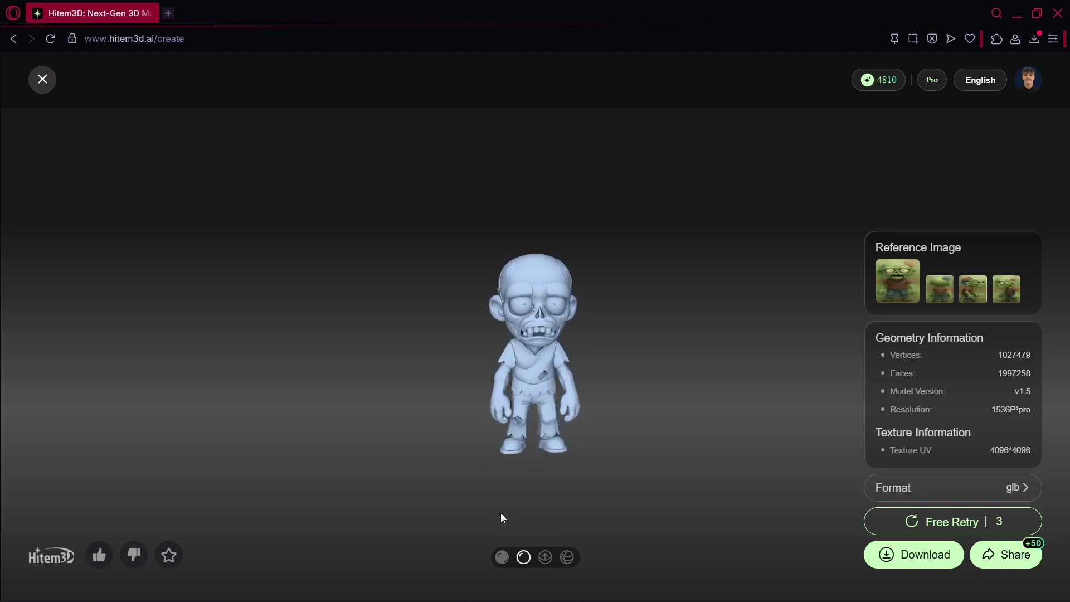
click(501, 557)
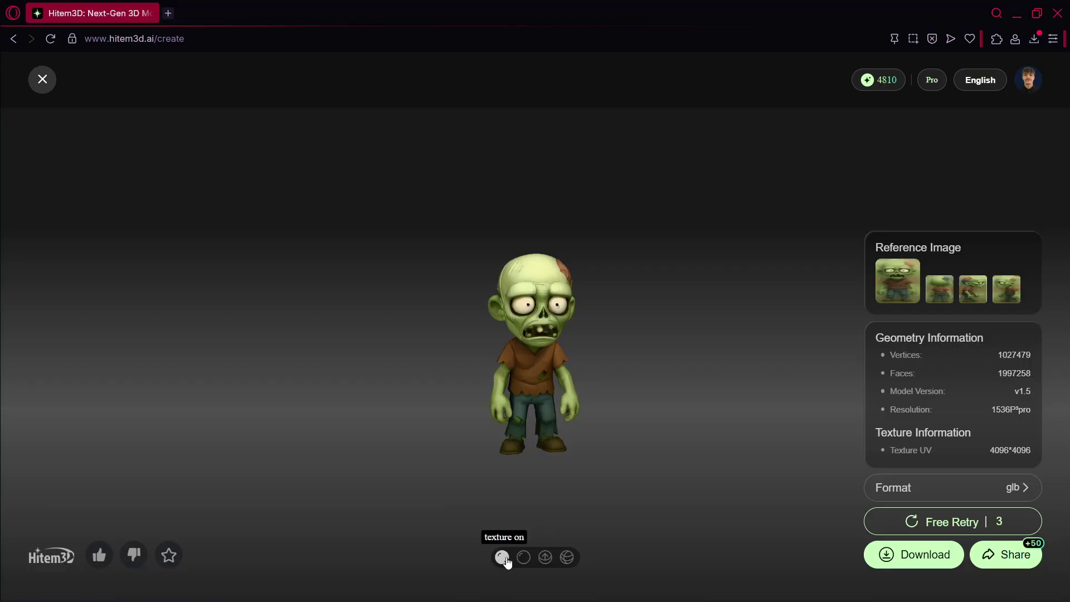
click(545, 559)
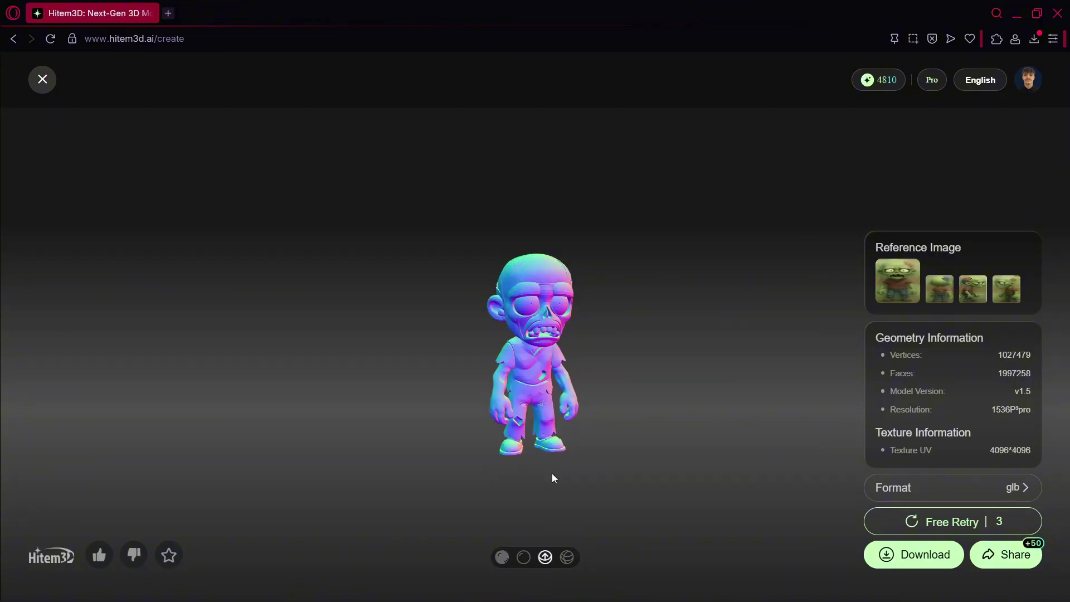
click(568, 563)
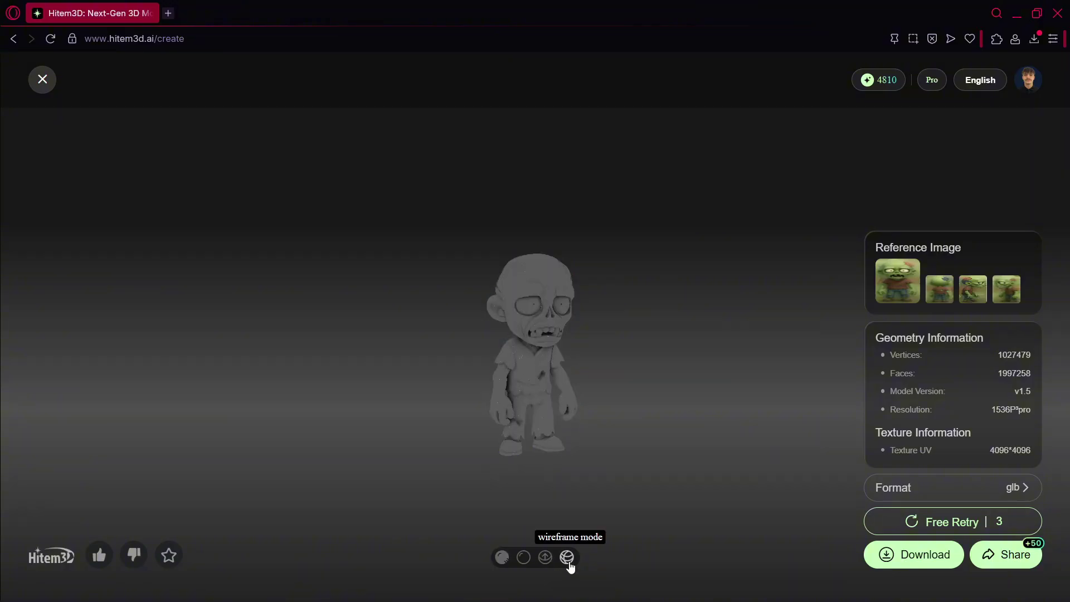
click(501, 557)
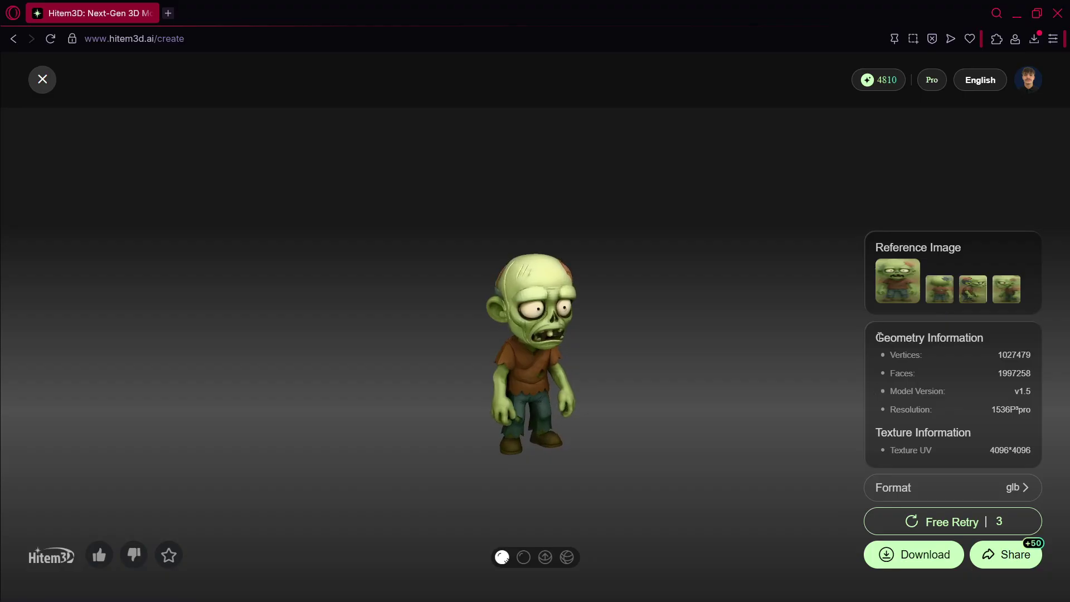
drag(875, 338, 991, 345)
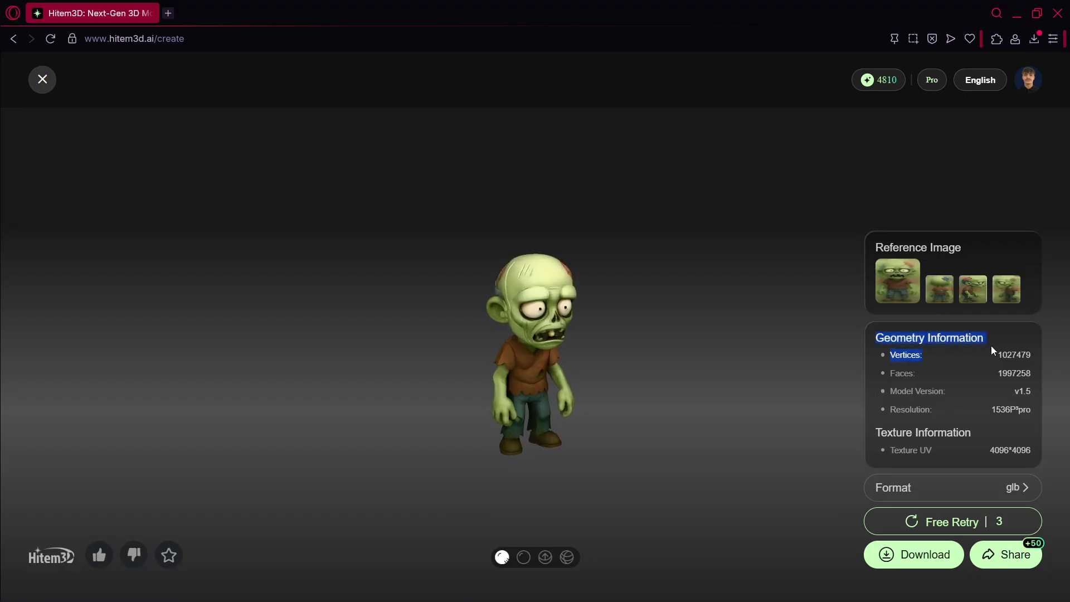
click(903, 338)
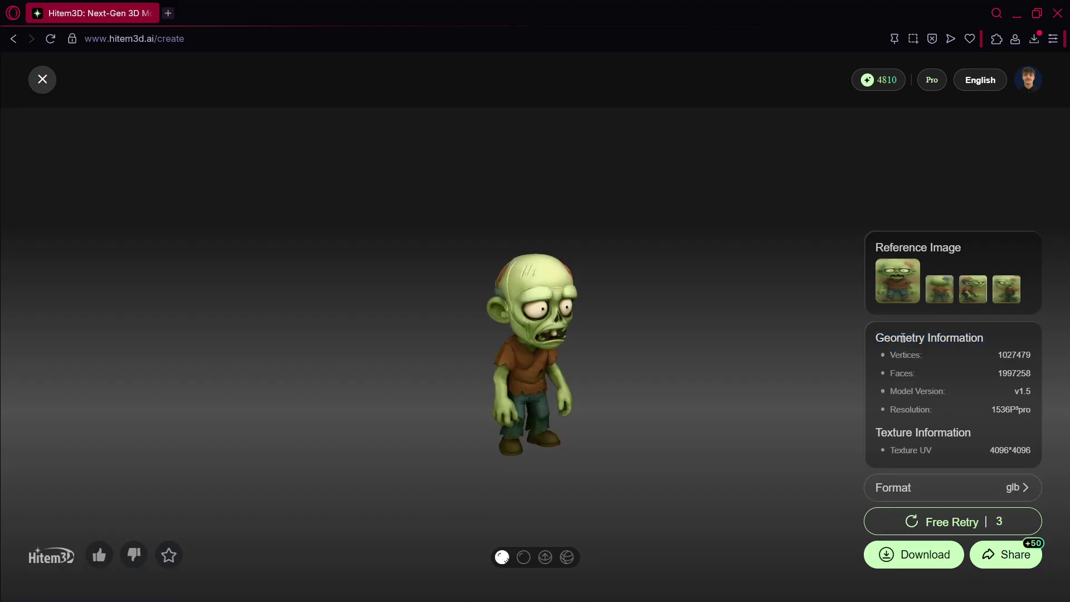
Step: Compare the export formats, trying fbx, and keep glb as the download format
click(926, 493)
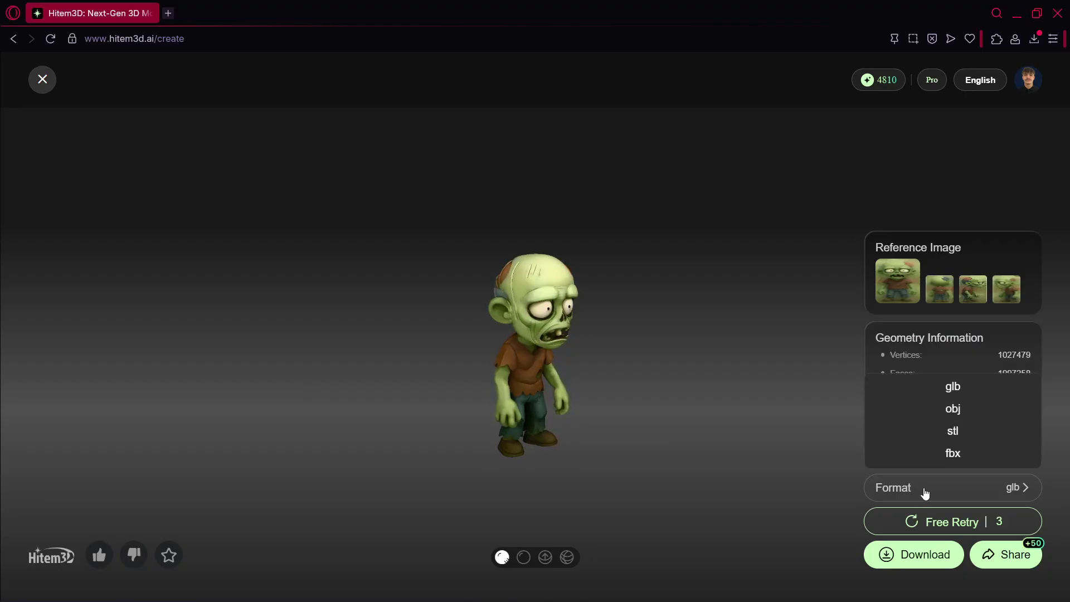
click(988, 492)
drag(587, 360, 516, 327)
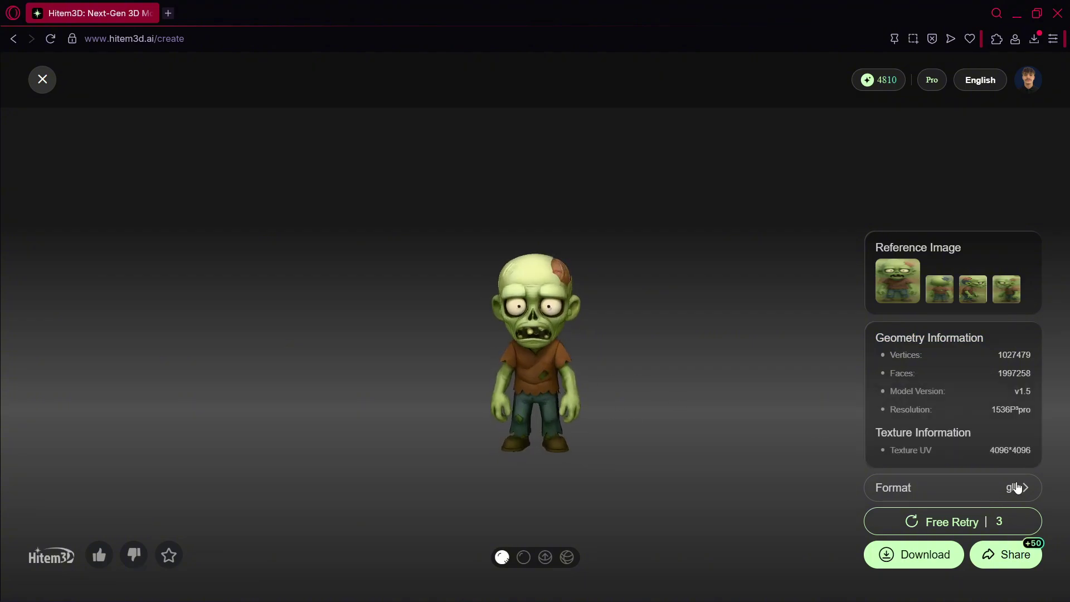
drag(580, 370, 611, 394)
drag(573, 344, 546, 349)
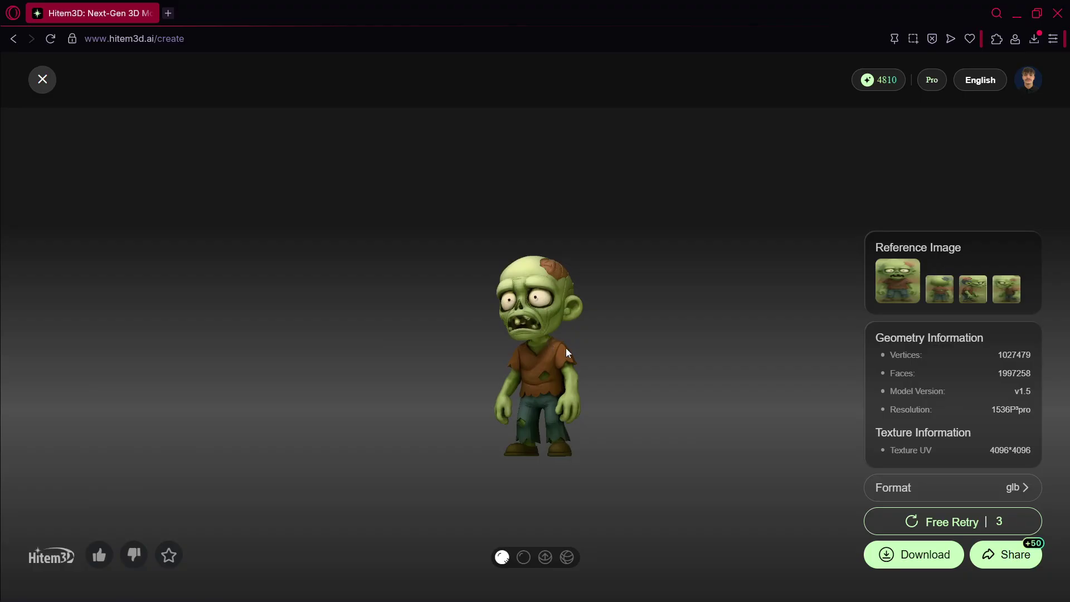
click(898, 501)
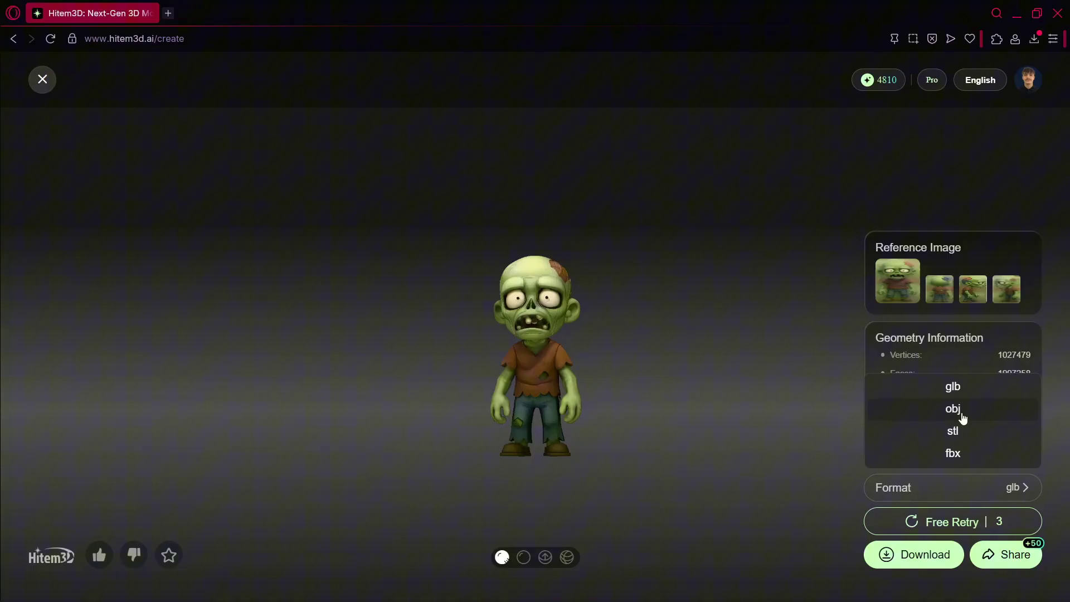
click(954, 454)
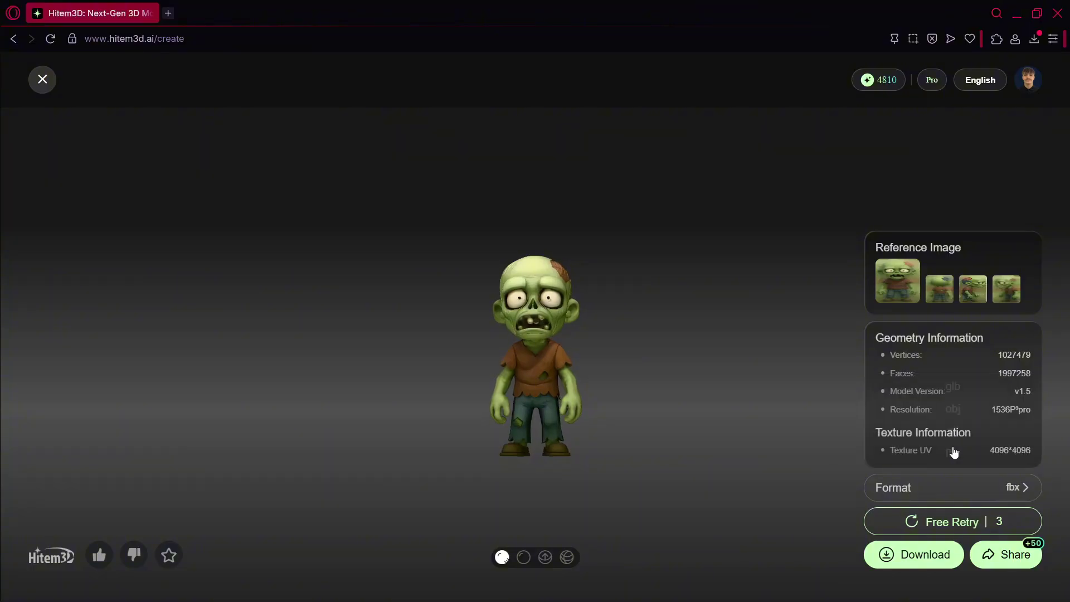
click(997, 485)
click(948, 388)
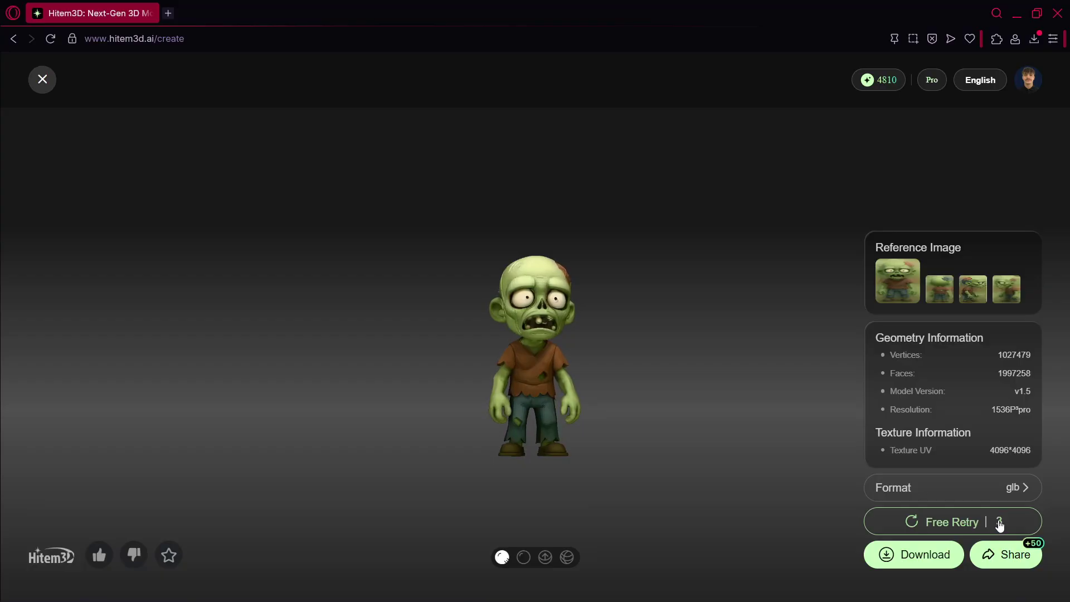
Step: Download the zombie as hitem3d.glb and drag it from the browser's downloads popup
drag(584, 339, 619, 363)
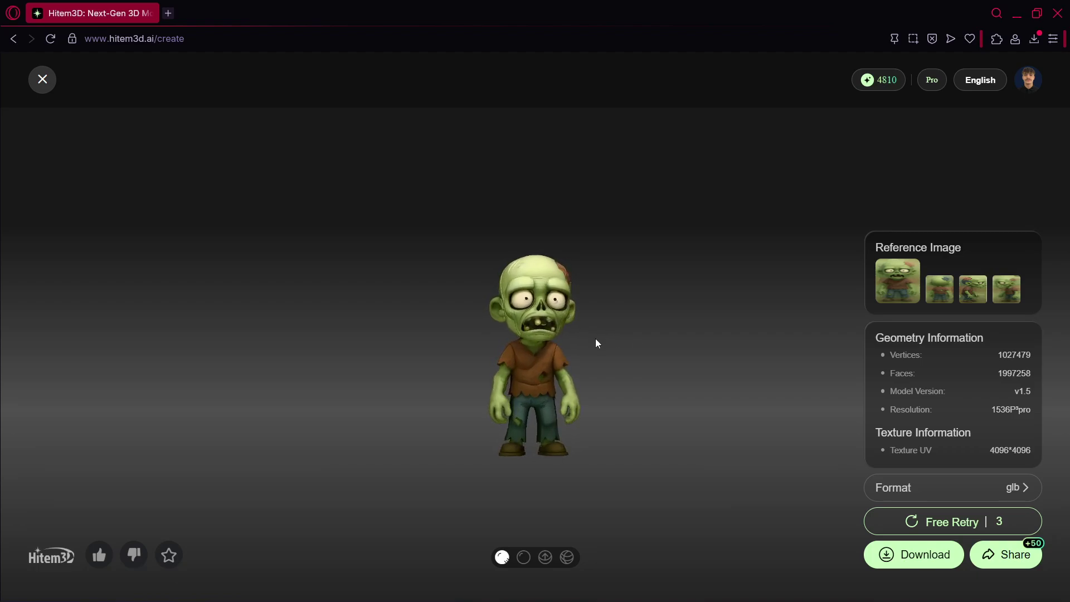
click(887, 559)
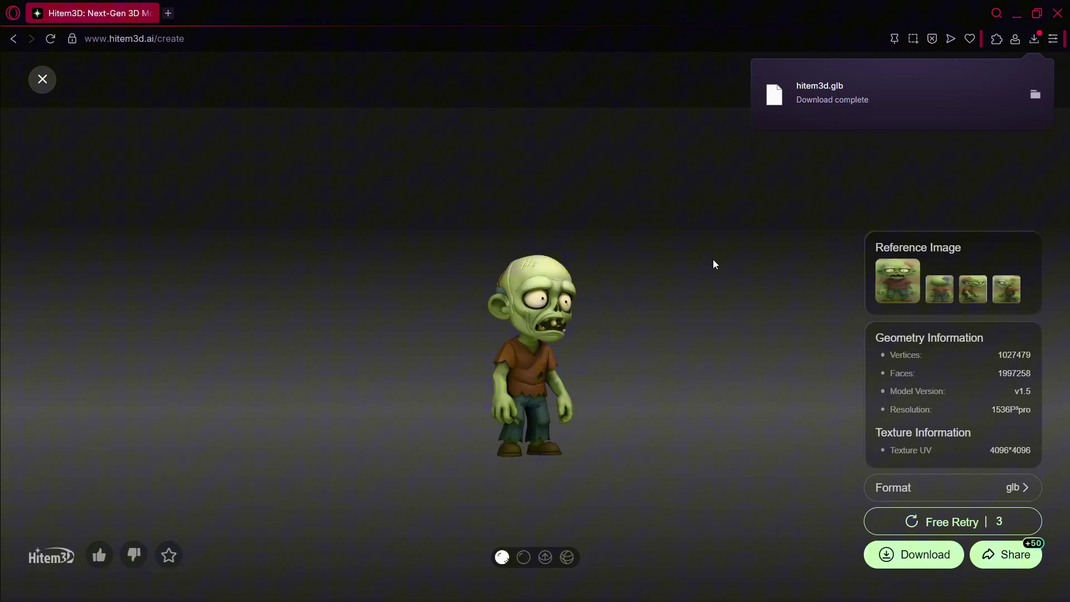
drag(854, 100, 160, 460)
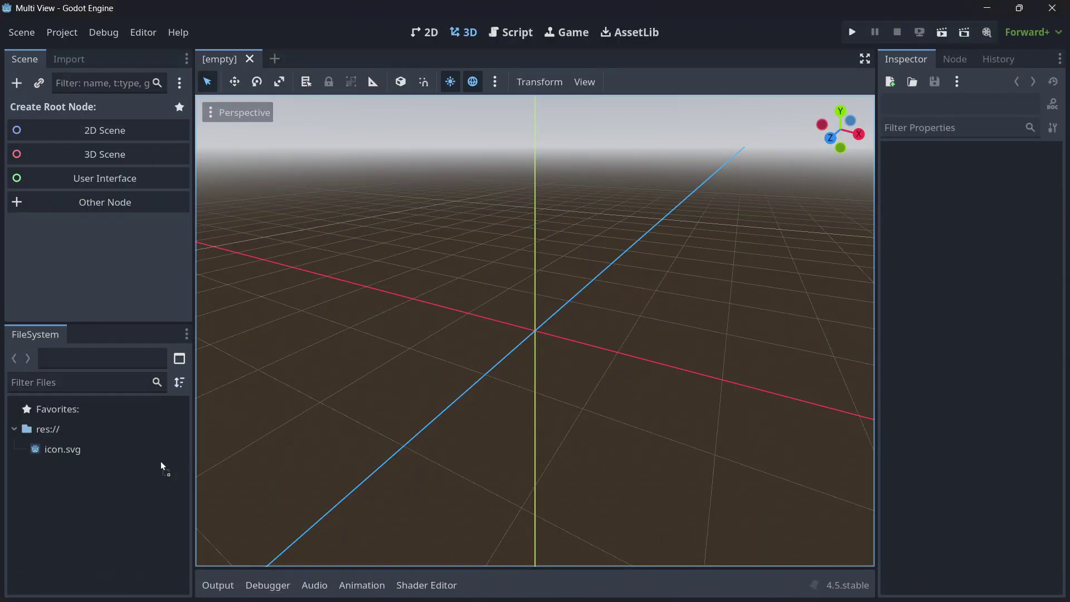
Step: Drop hitem3d.glb into Godot's FileSystem dock and let the asset import finish
drag(73, 473, 73, 472)
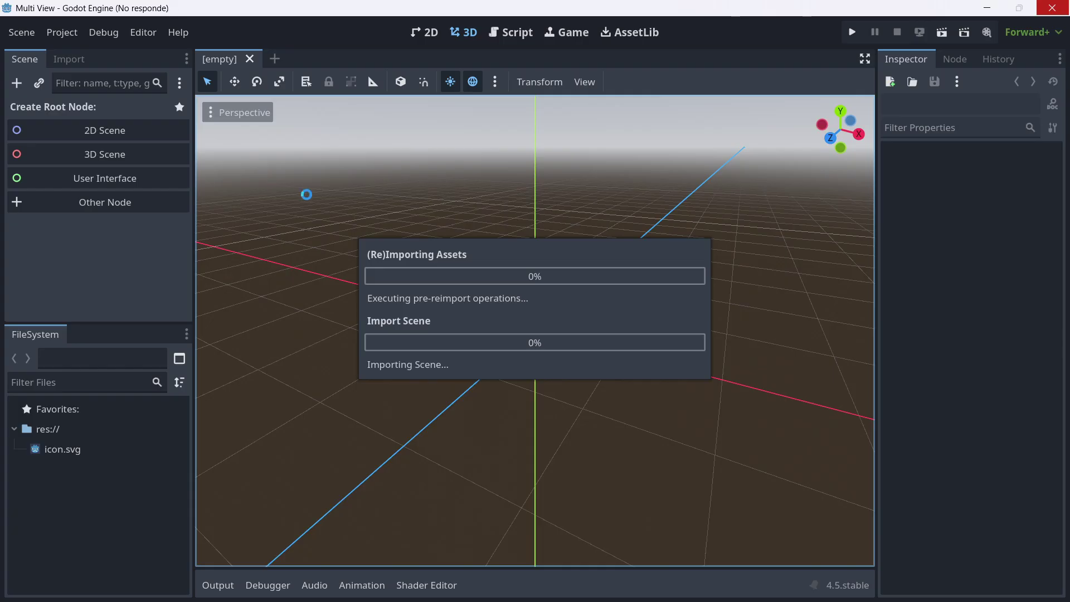
click(524, 284)
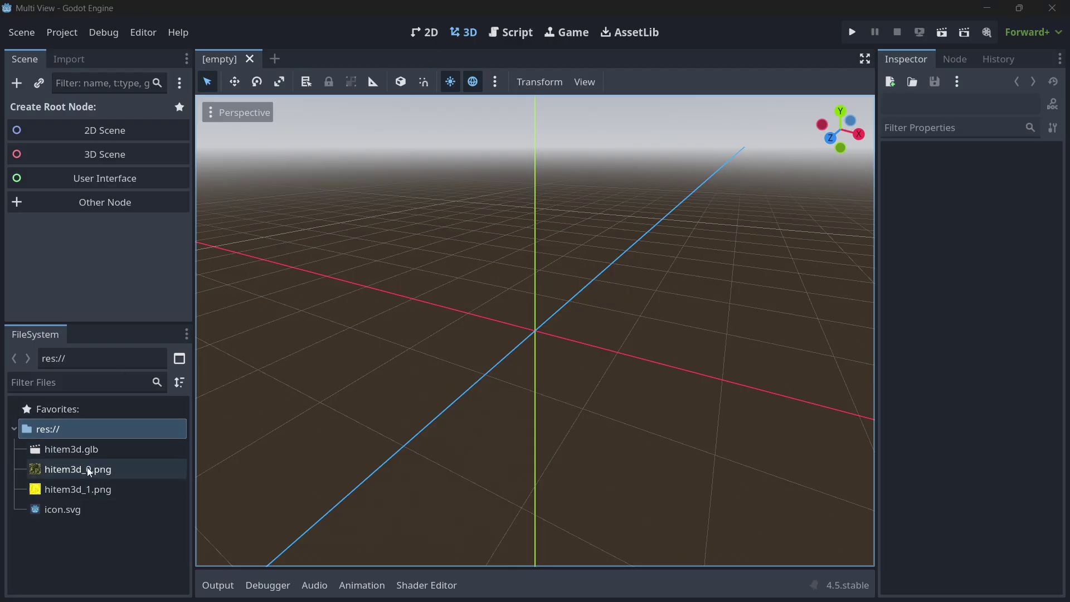
mouse_move(89, 471)
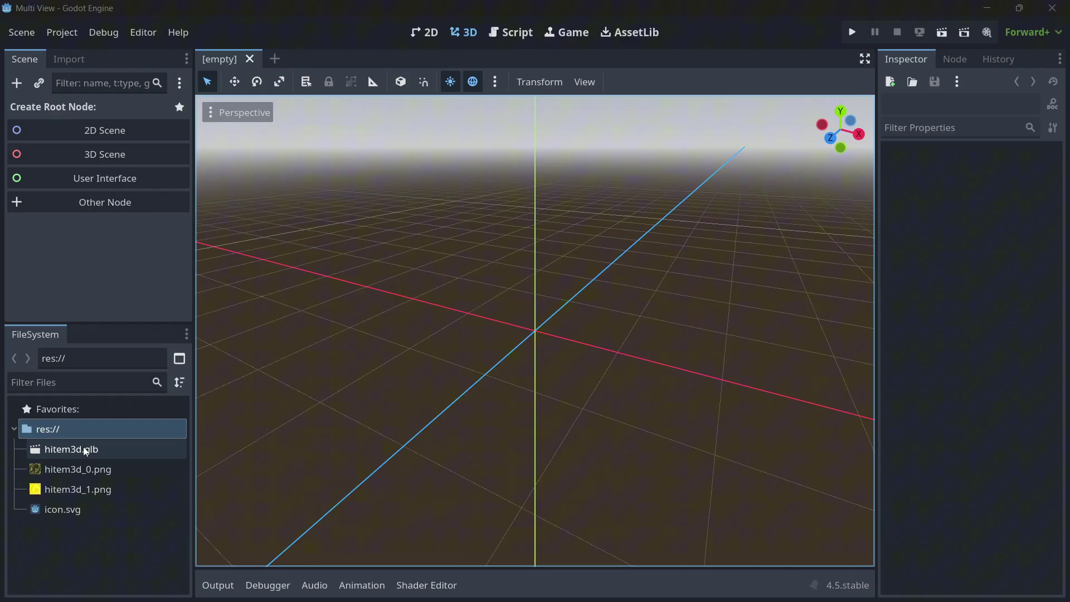
Step: Preview the zombie in hitem3d.glb's Advanced Import Settings, rotating it, then close the window
double_click(104, 454)
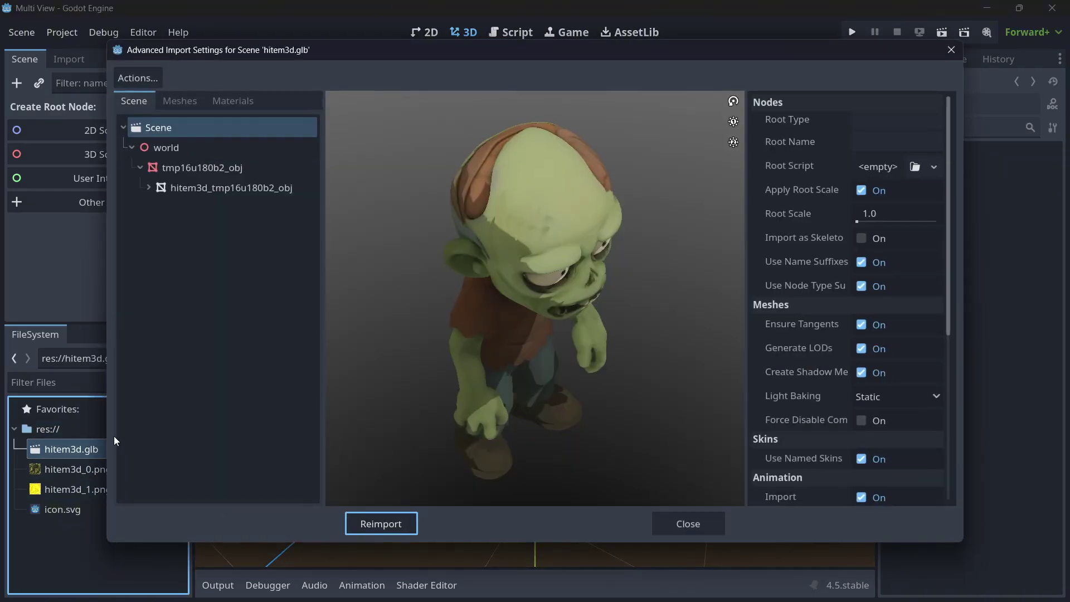
drag(390, 290, 534, 285)
scroll(533, 290, down, 5)
scroll(533, 290, up, 4)
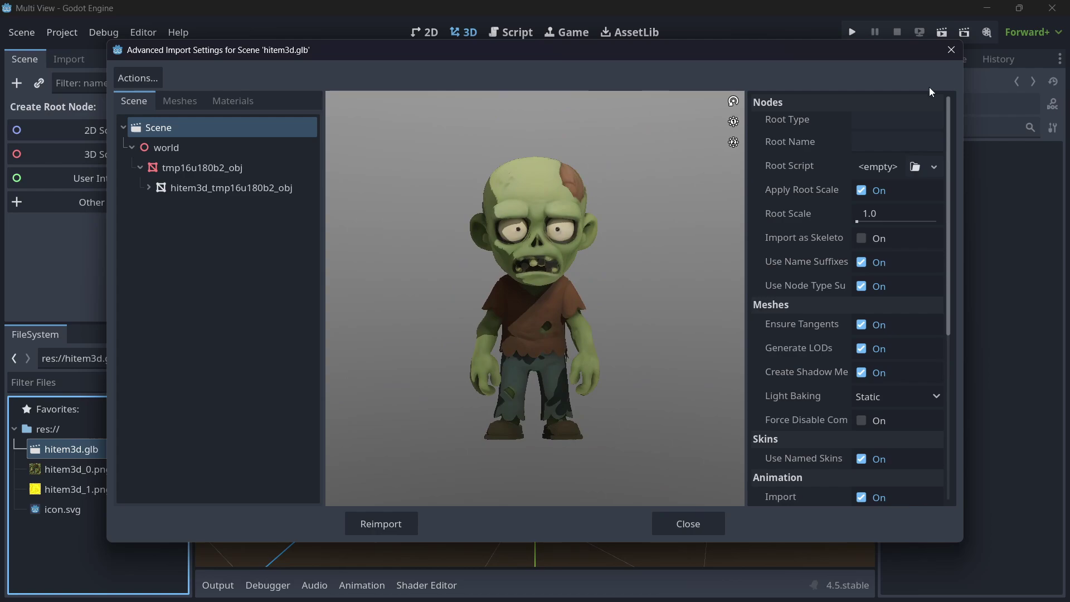
click(951, 49)
Step: Inspect the textures hitem3d_0.png and hitem3d_1.png in the Inspector
click(74, 471)
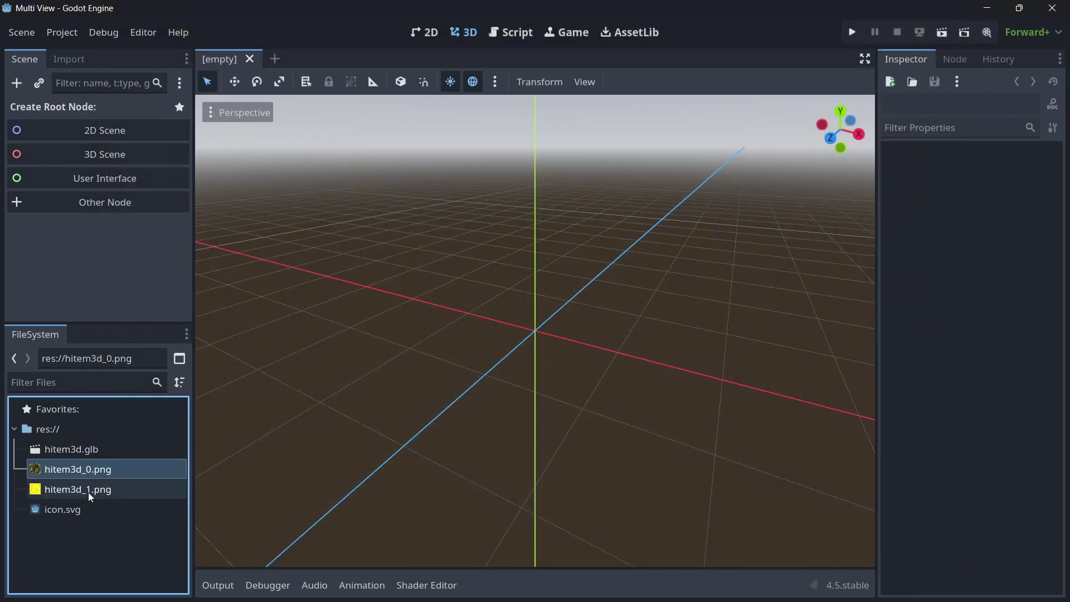
click(88, 490)
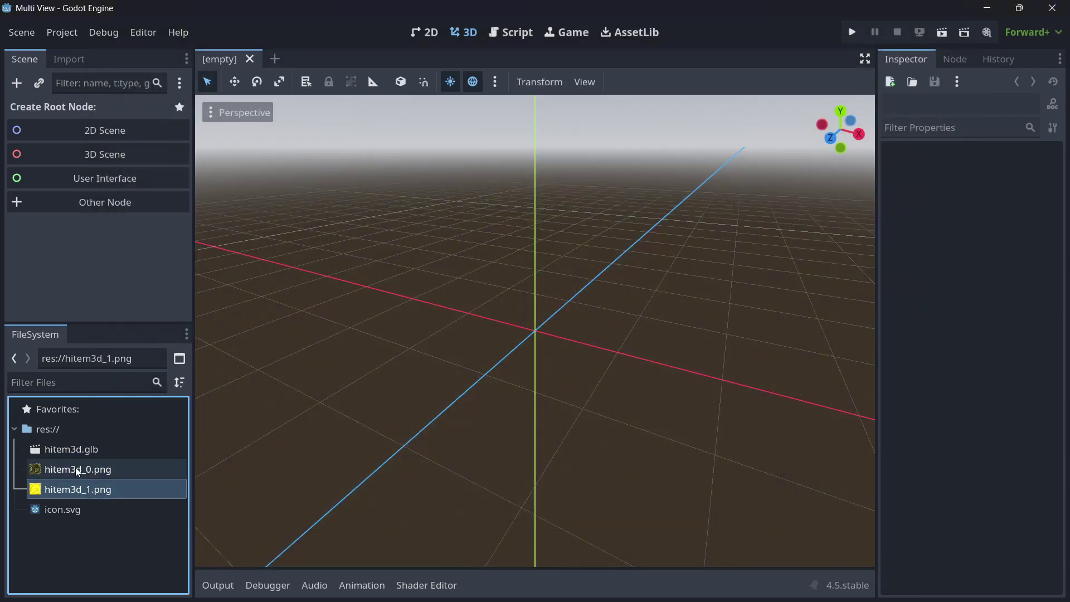
click(106, 467)
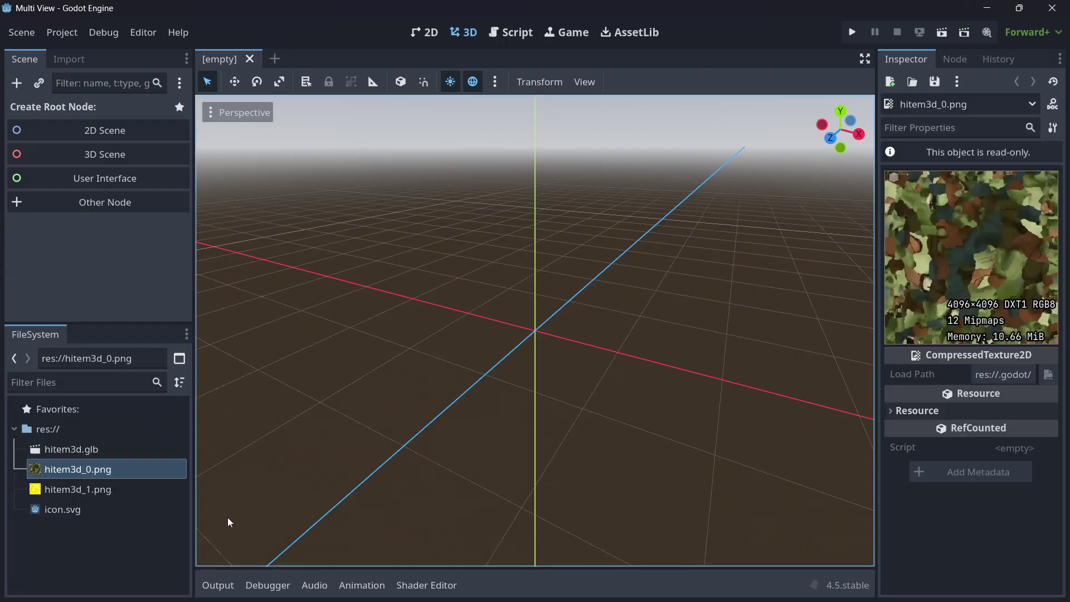
click(105, 489)
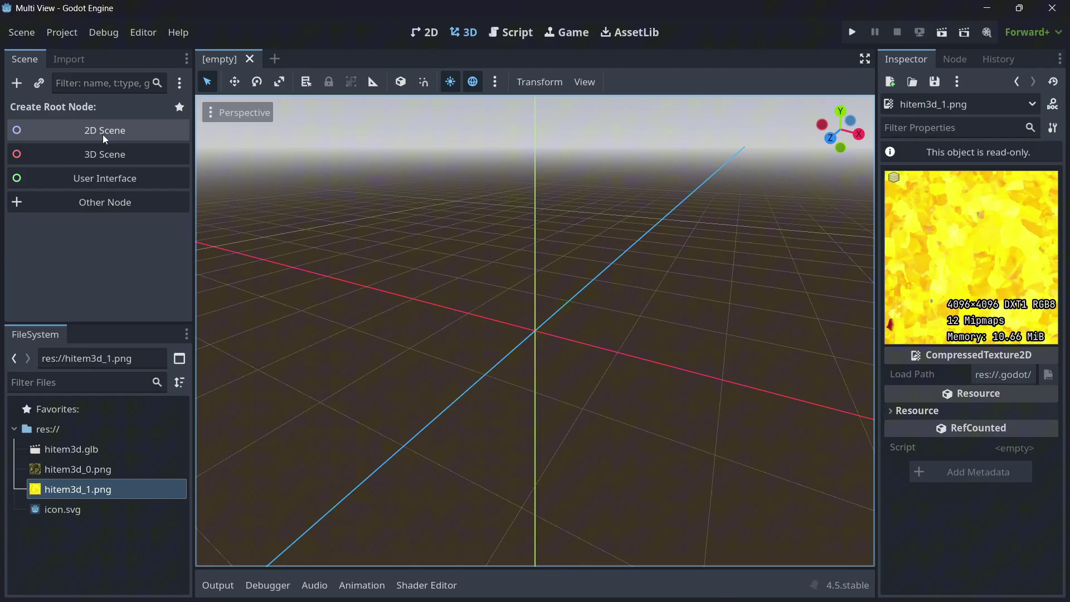
Step: Create a CharacterBody3D as the scene's root node
click(117, 210)
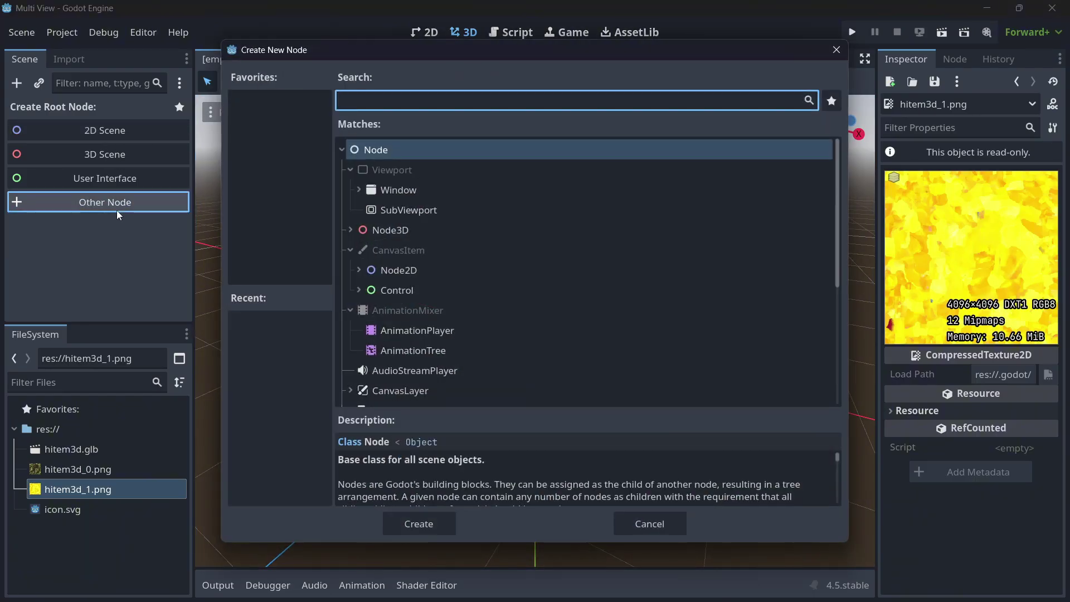
text(chara)
key(Down)
key(Down)
key(Down)
key(Down)
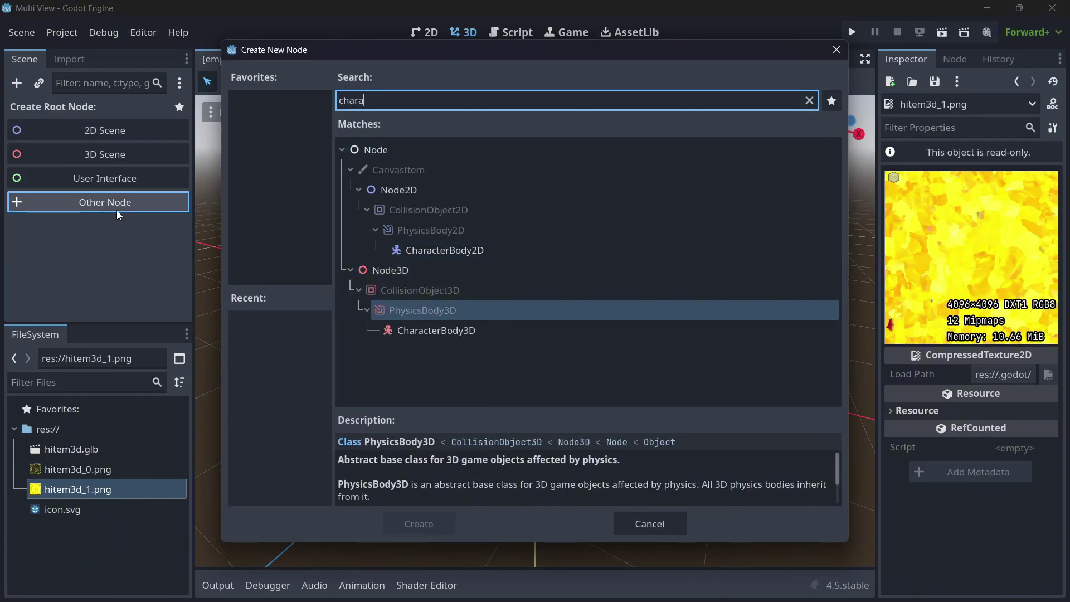
key(Return)
Step: Add hitem3d.glb as a child of CharacterBody3D and reset its position to the origin
click(83, 448)
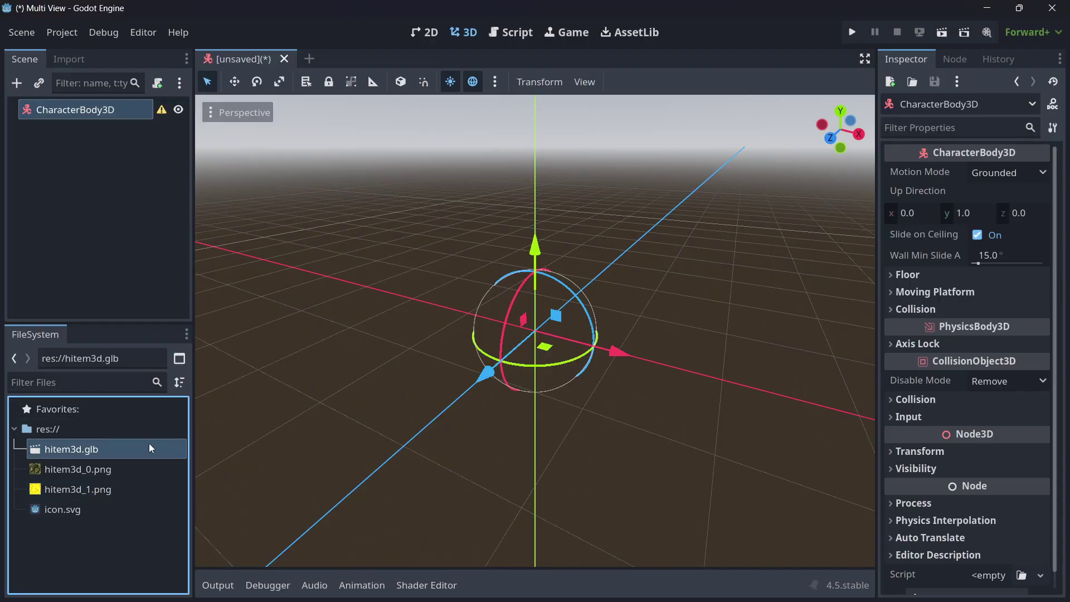
drag(84, 449, 527, 331)
drag(107, 454, 534, 317)
drag(565, 352, 566, 356)
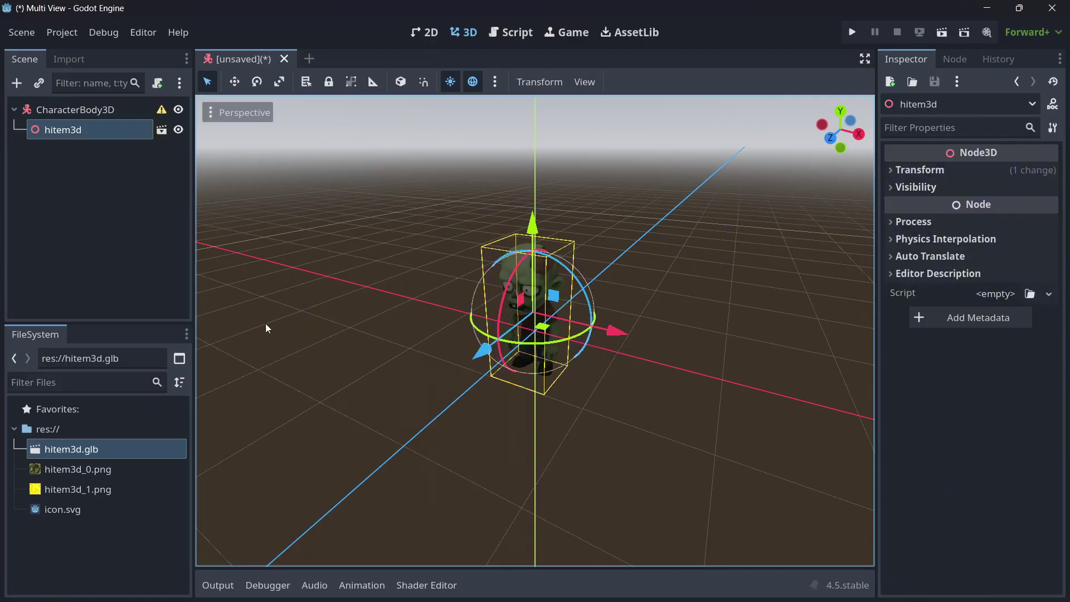
click(916, 171)
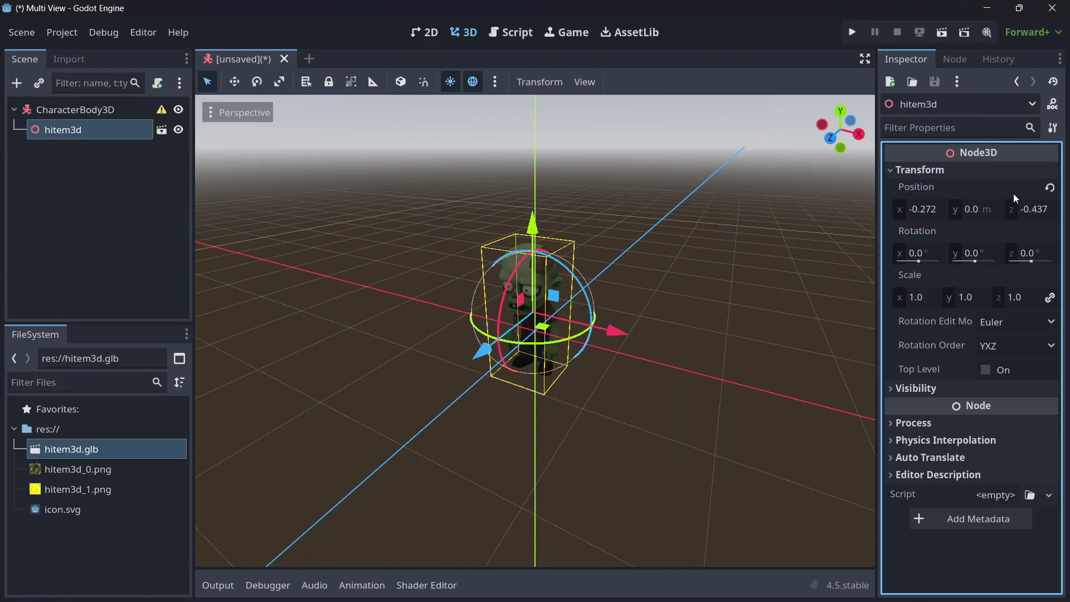
click(1050, 188)
click(71, 257)
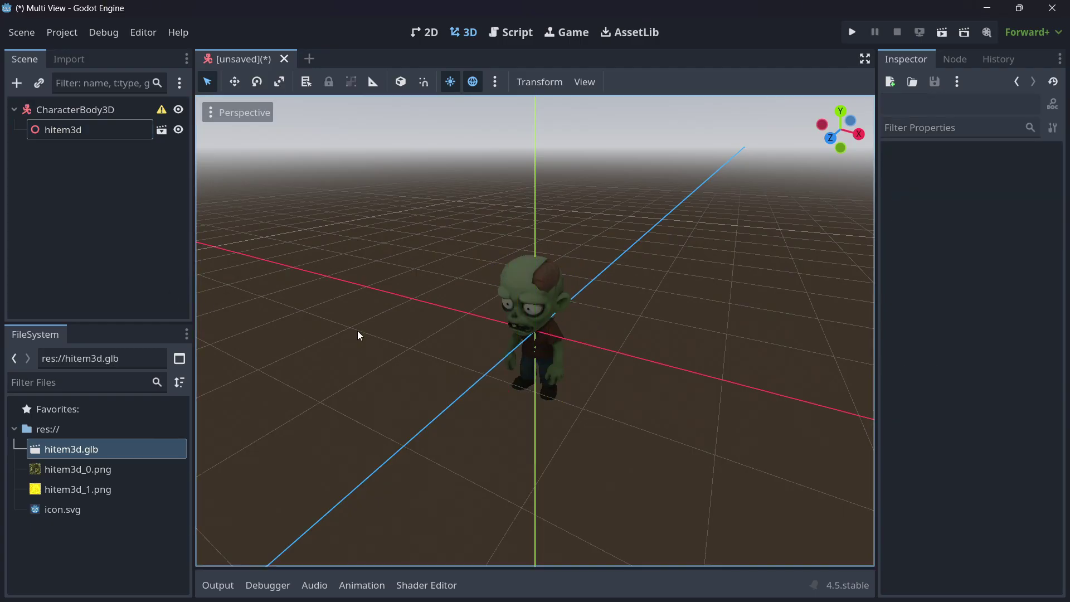
scroll(526, 358, up, 8)
scroll(486, 368, down, 8)
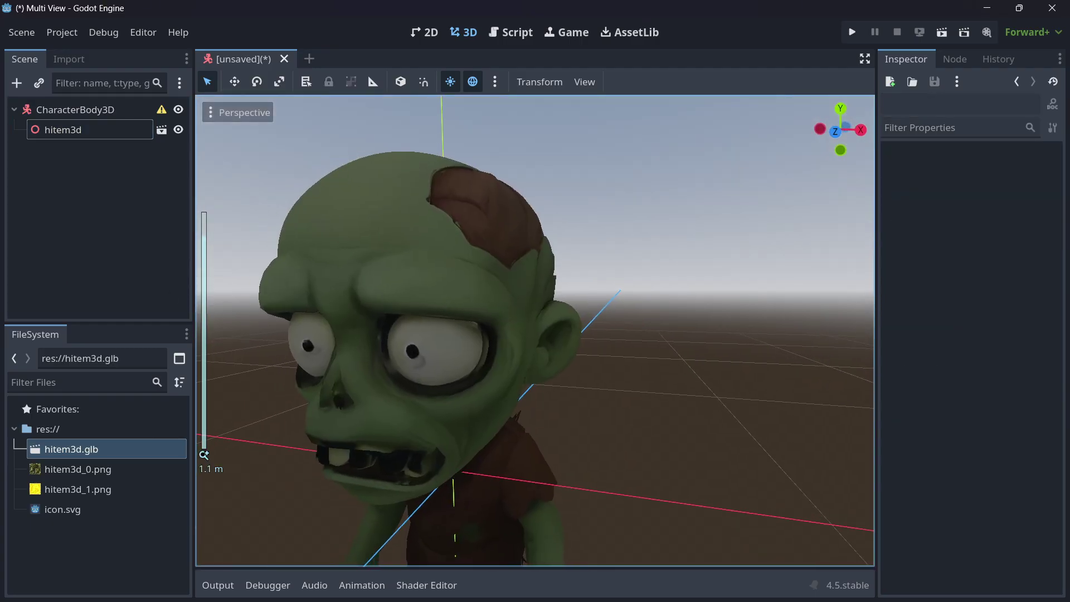
Step: Add a CapsuleShape3D CollisionShape3D sized to the zombie, then begin attaching a script to CharacterBody3D
click(62, 112)
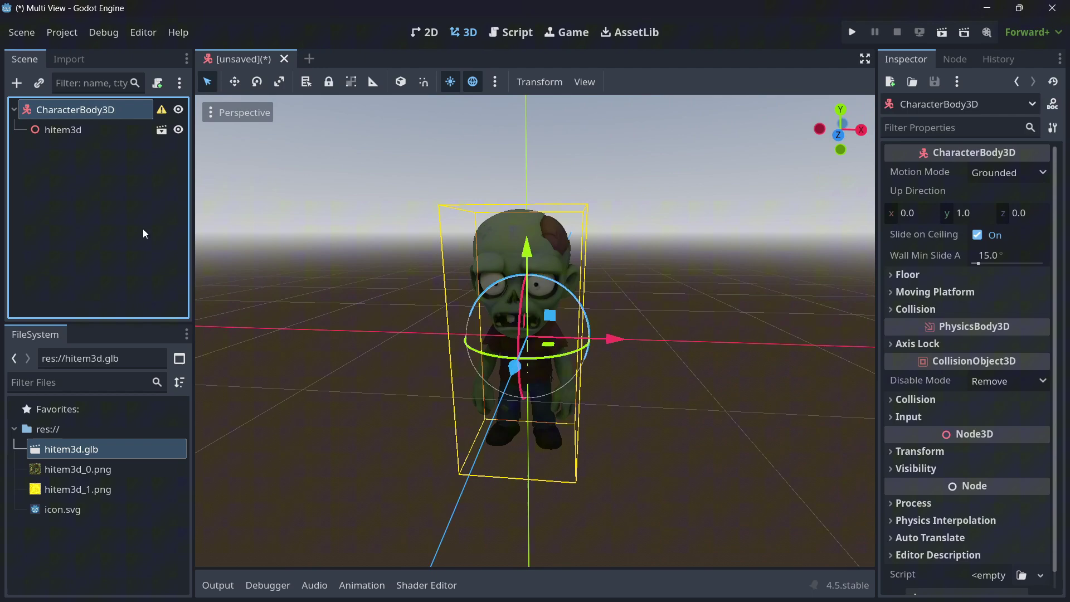
key(ctrl+a)
text(coll)
key(Return)
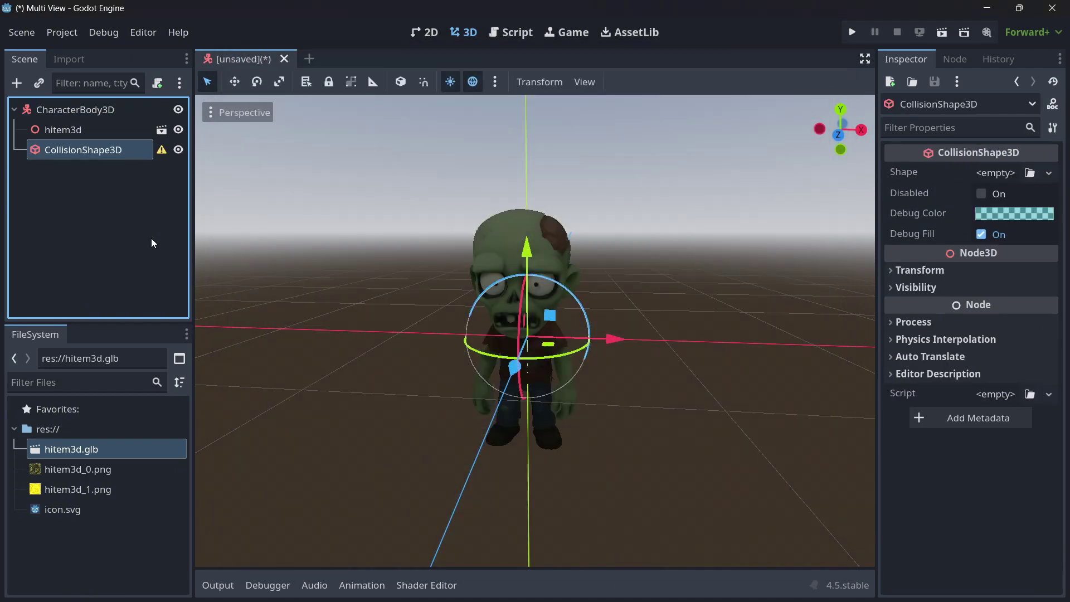
click(1010, 174)
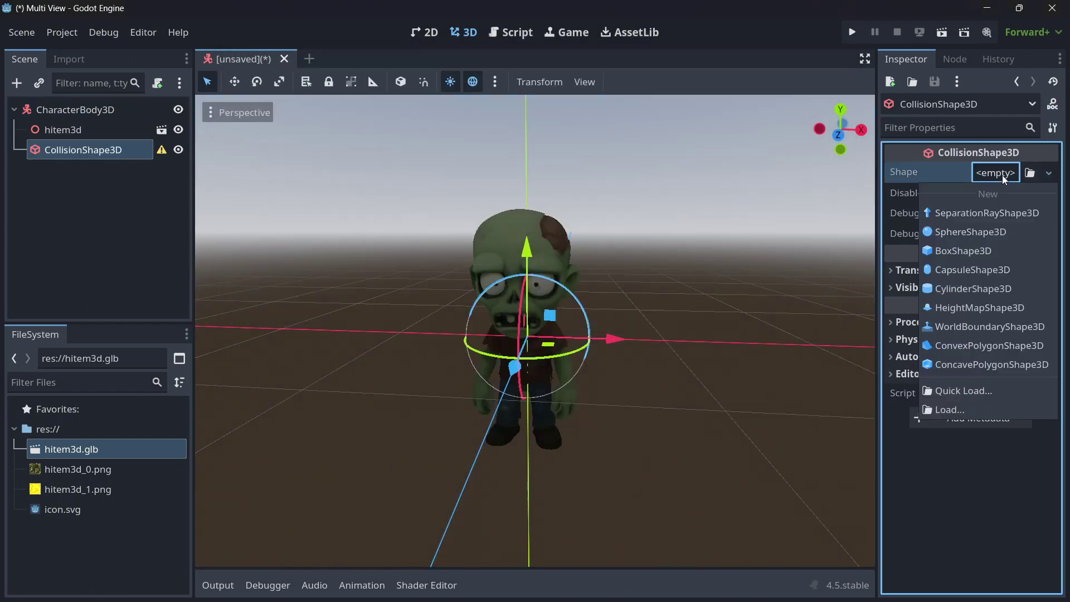
click(972, 272)
drag(527, 194, 532, 212)
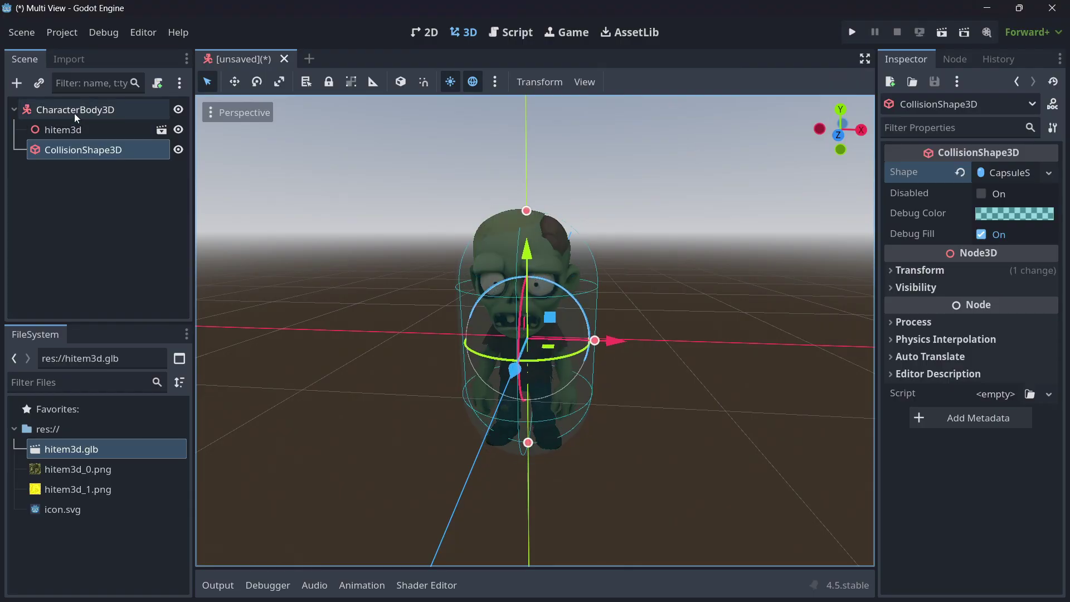
click(136, 110)
click(157, 83)
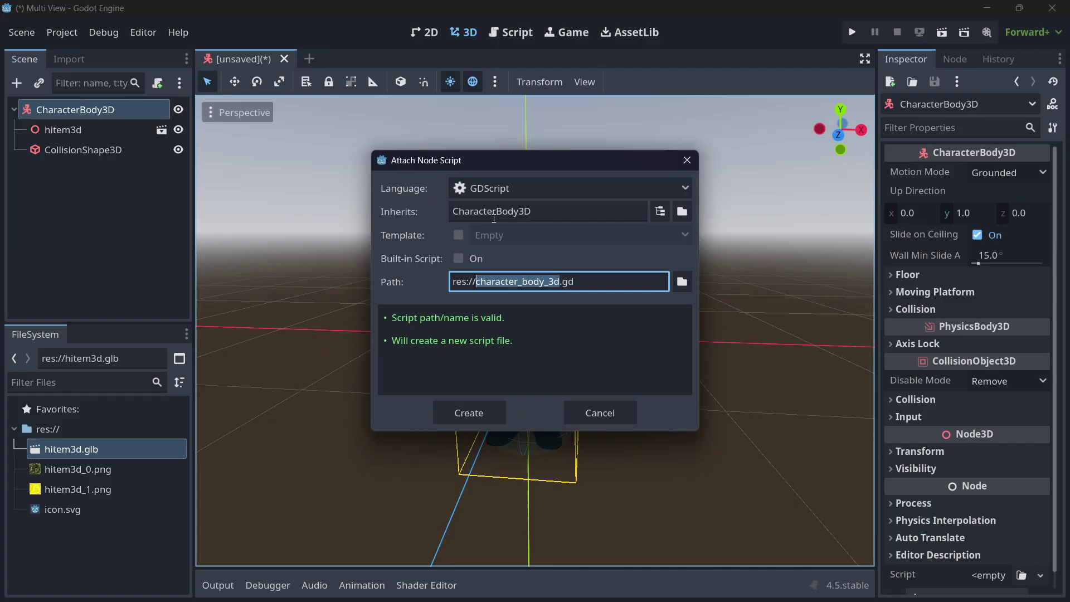
Step: Create a movement script from the CharacterBody3D: Basic Movement template
click(458, 234)
click(500, 236)
click(604, 240)
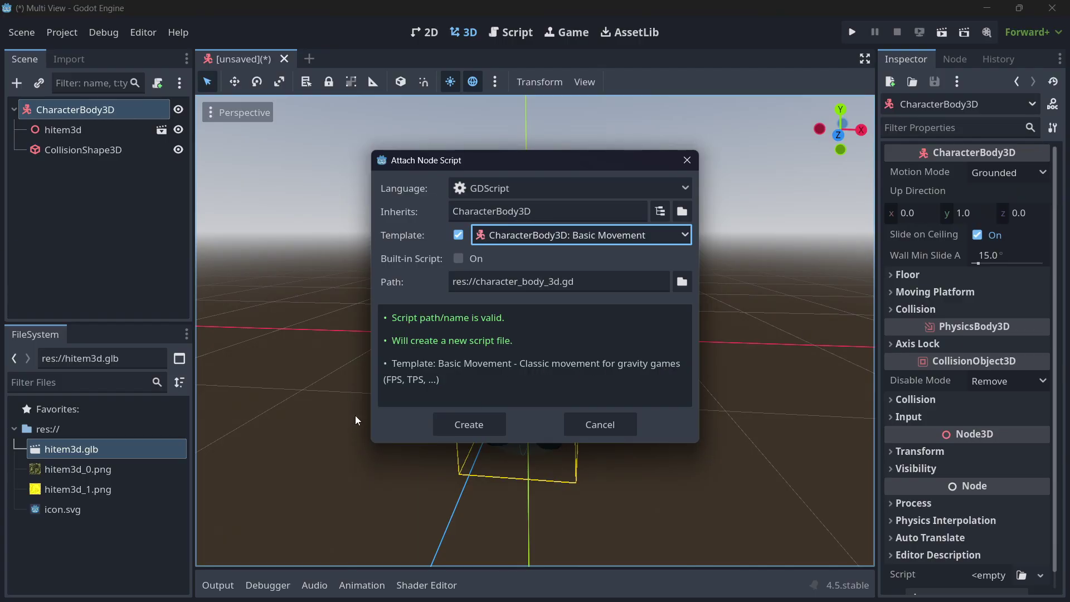
click(480, 423)
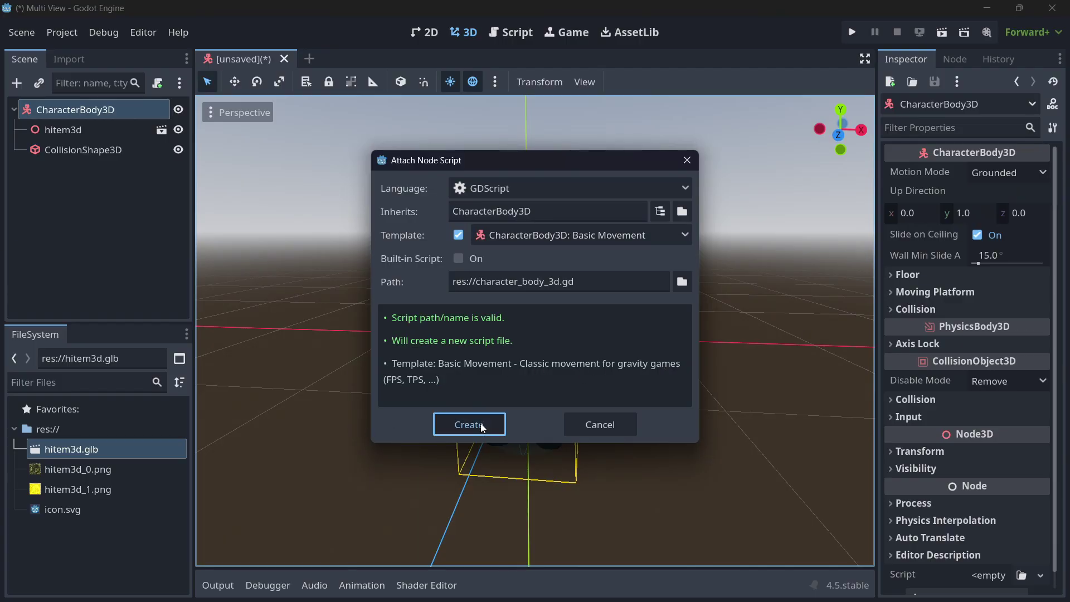
scroll(533, 263, down, 2)
scroll(533, 263, up, 2)
Step: Rename the character body node to Player and save the scene as player.tscn
double_click(70, 108)
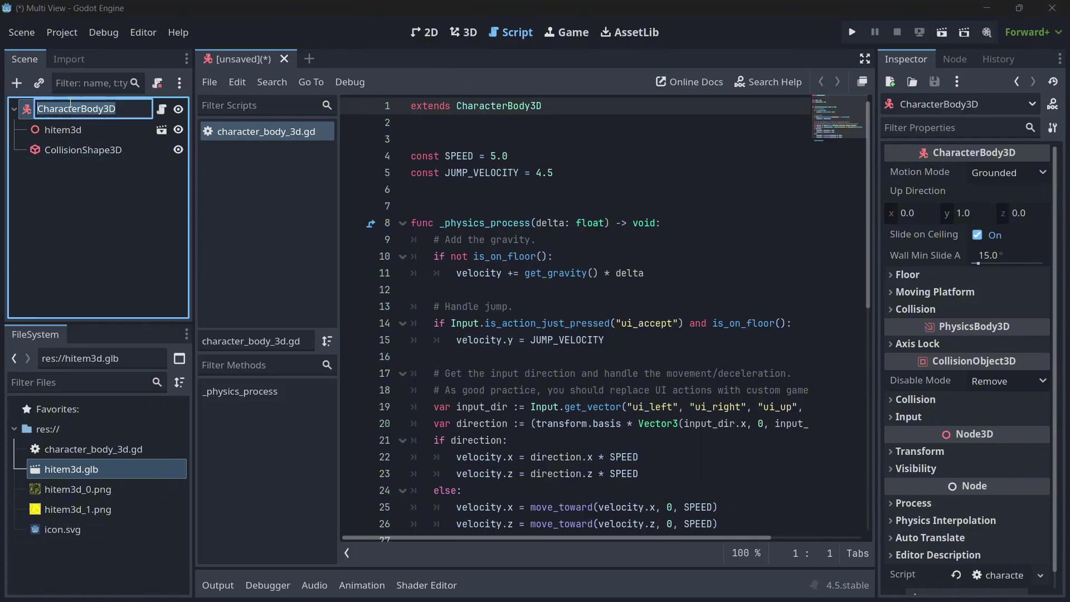
text(Player)
key(Return)
key(ctrl+s)
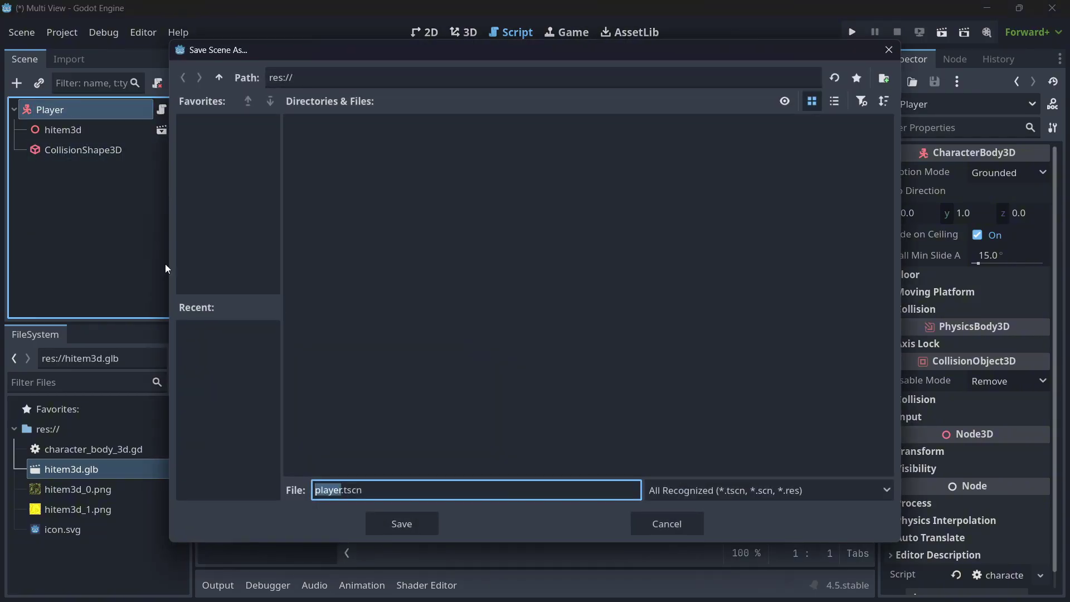
click(402, 523)
click(463, 31)
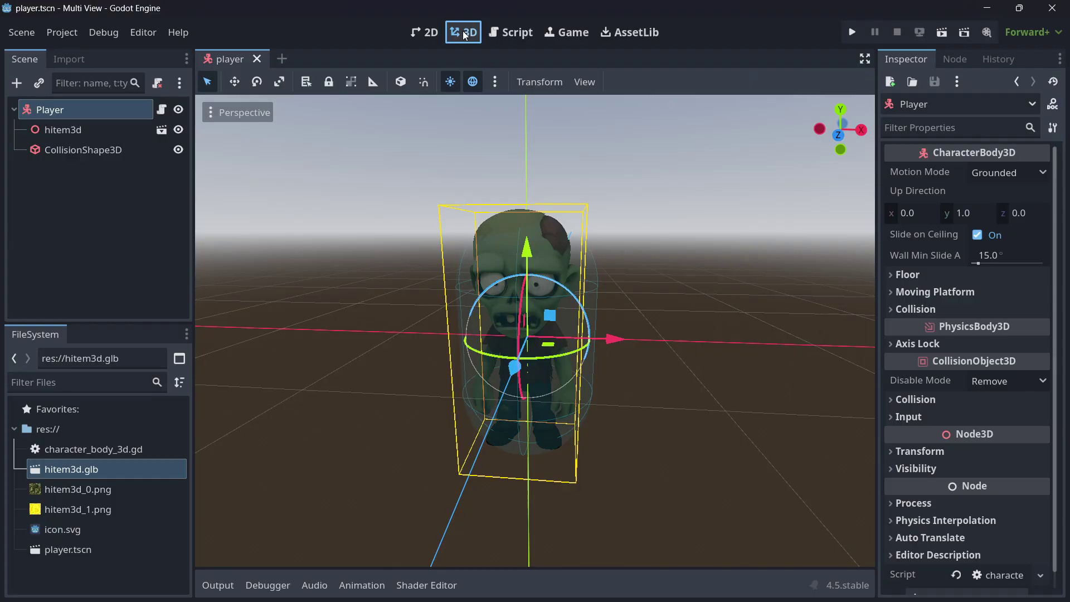
Step: Create a new 3D scene and rename its root node Main
click(282, 58)
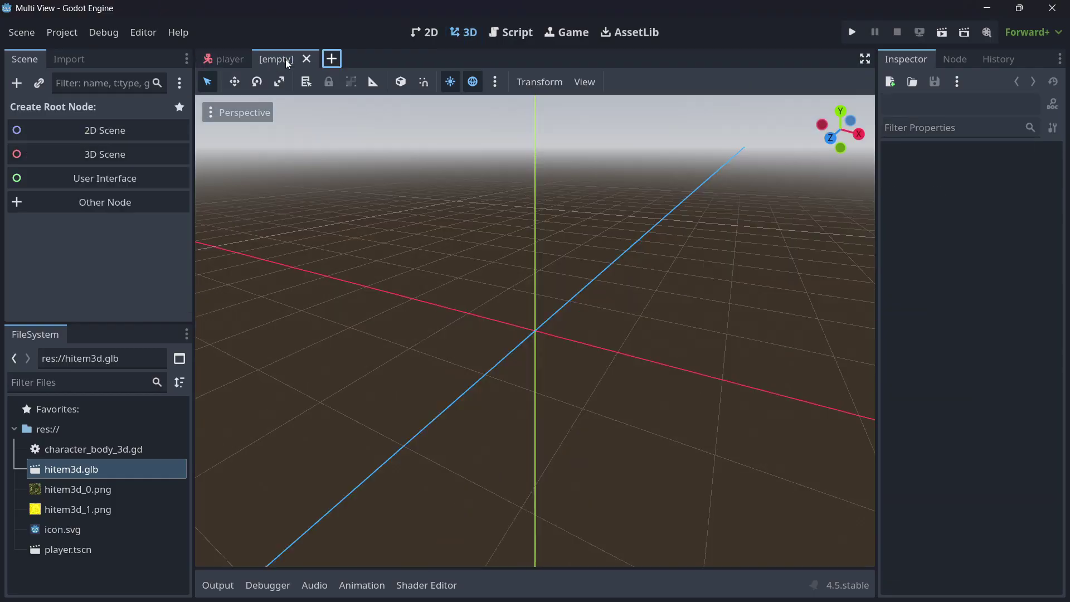
click(109, 155)
key(F2)
text(Main)
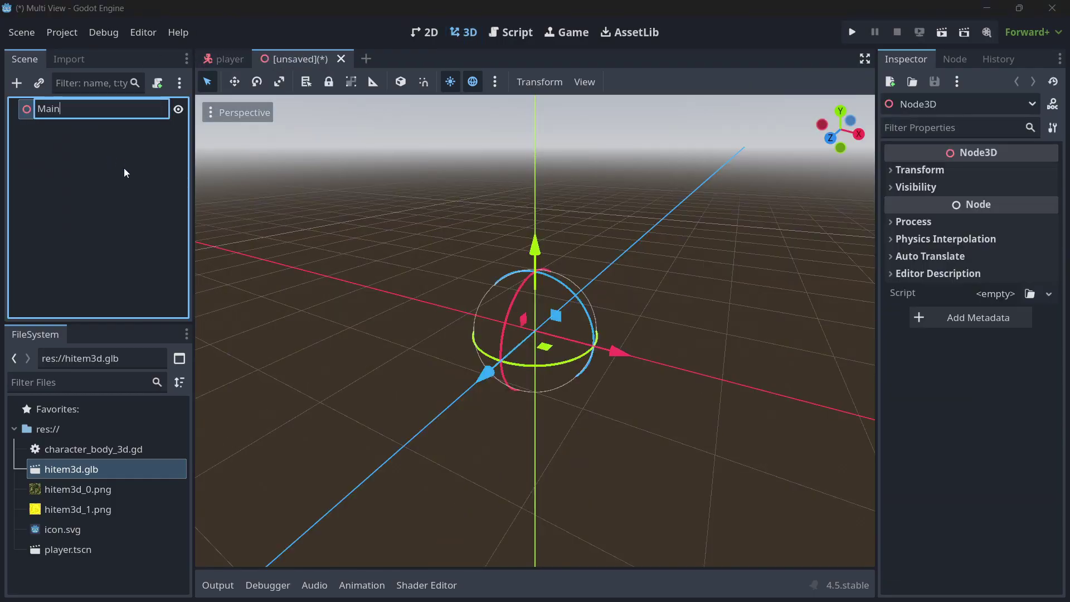
key(Return)
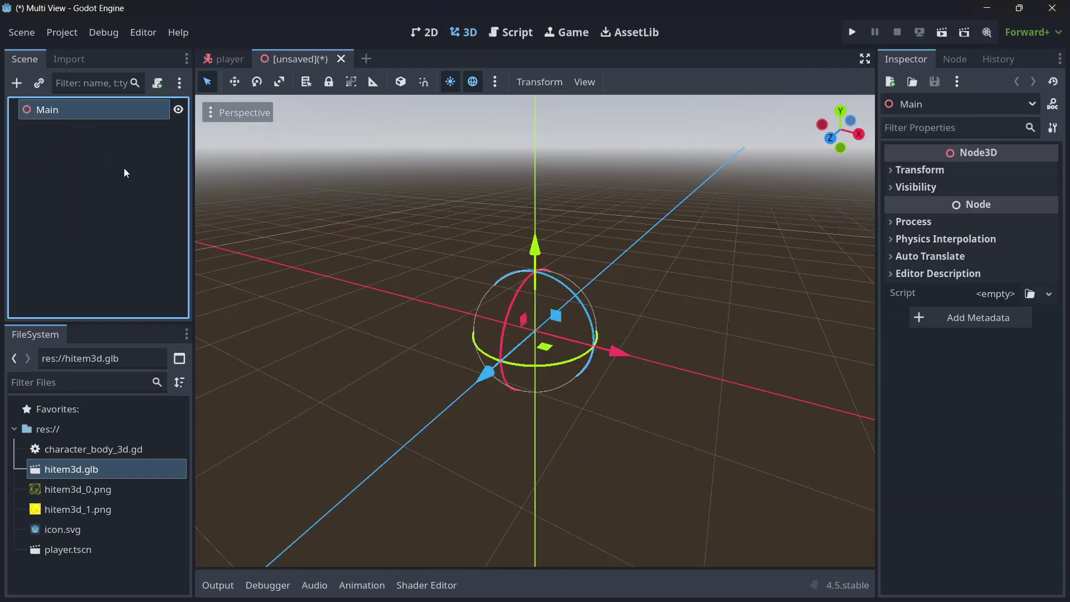
Step: Instance player.tscn under Main and raise it slightly above the ground
click(40, 88)
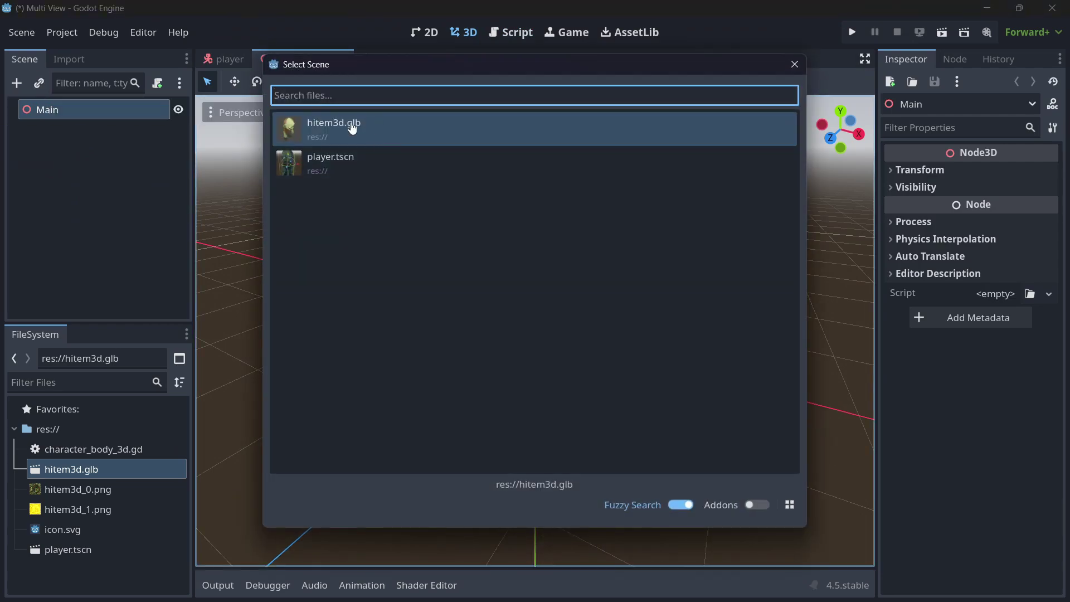
click(382, 162)
scroll(462, 267, down, 3)
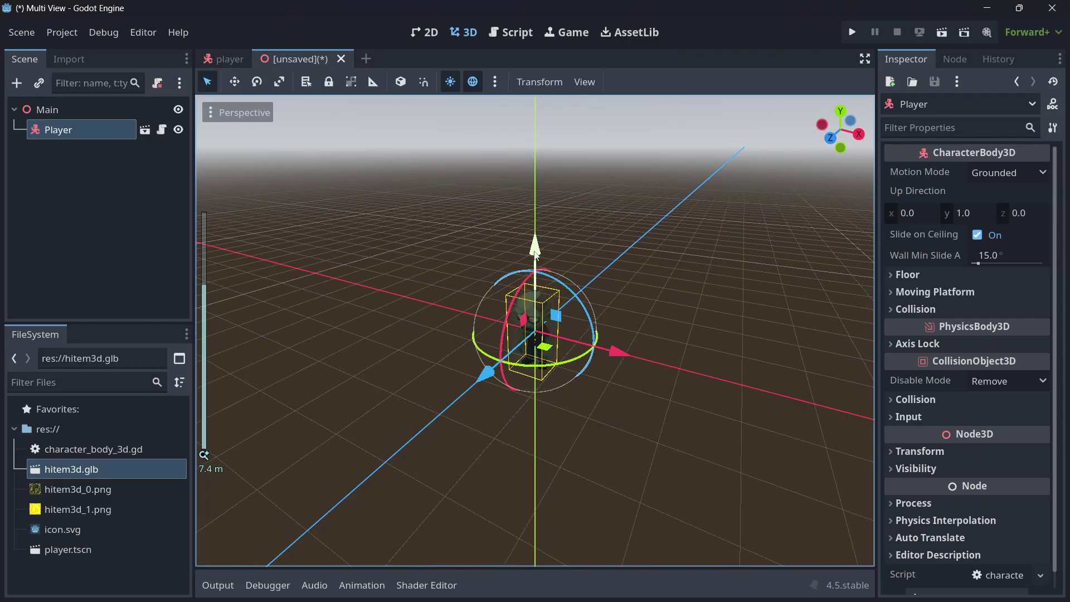
drag(534, 253, 535, 175)
Step: Add a StaticBody3D under Main with a MeshInstance3D child
click(47, 111)
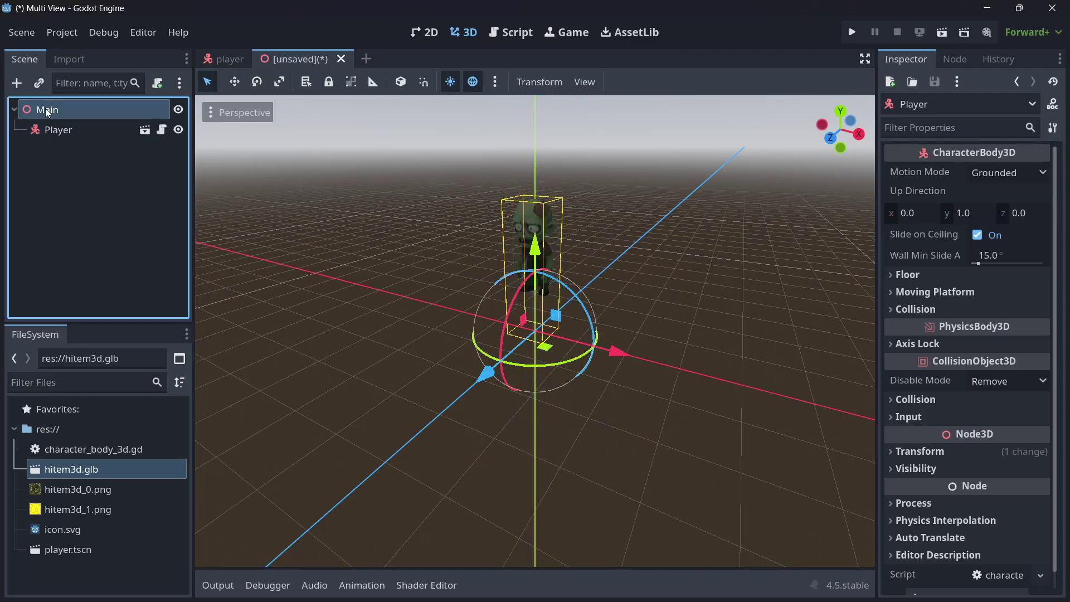
click(16, 83)
text(stati)
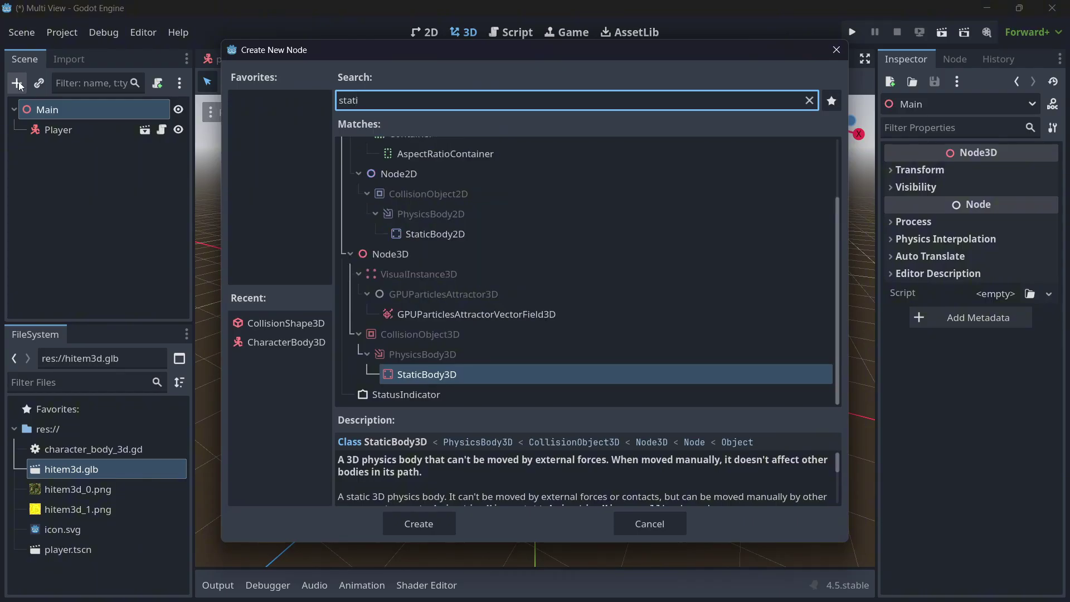
key(Return)
click(17, 83)
text(mesh)
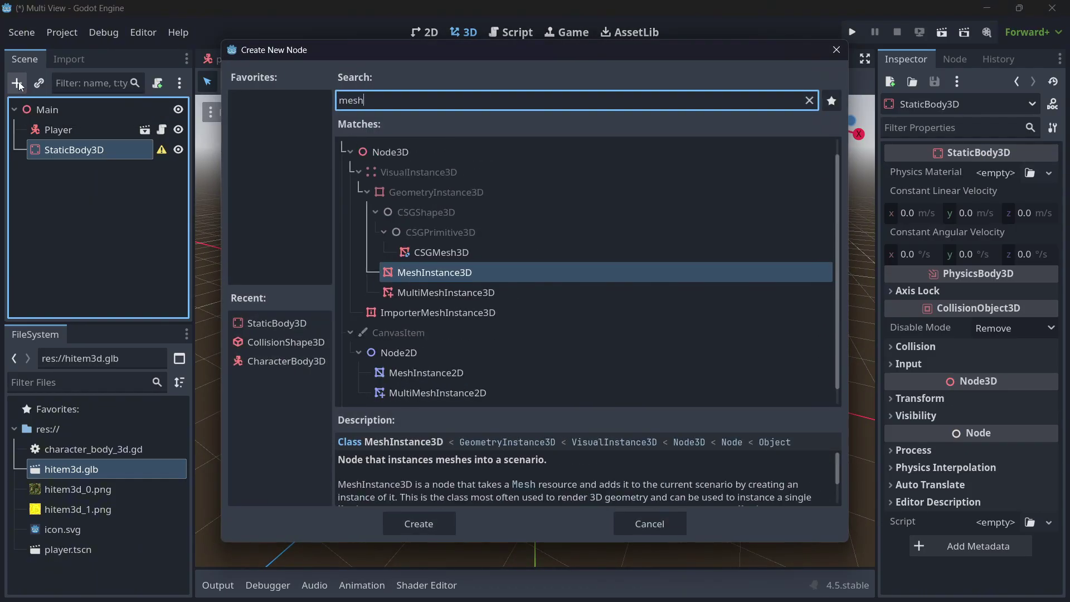
key(Return)
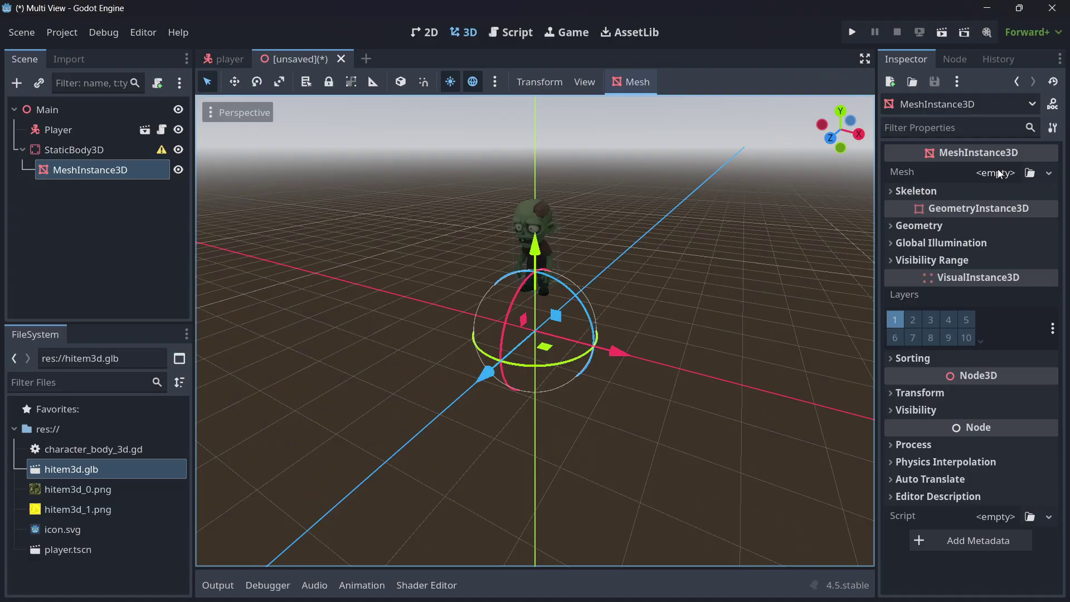
Step: Give the mesh a new PlaneMesh sized 100 × 100 m
click(999, 174)
click(972, 328)
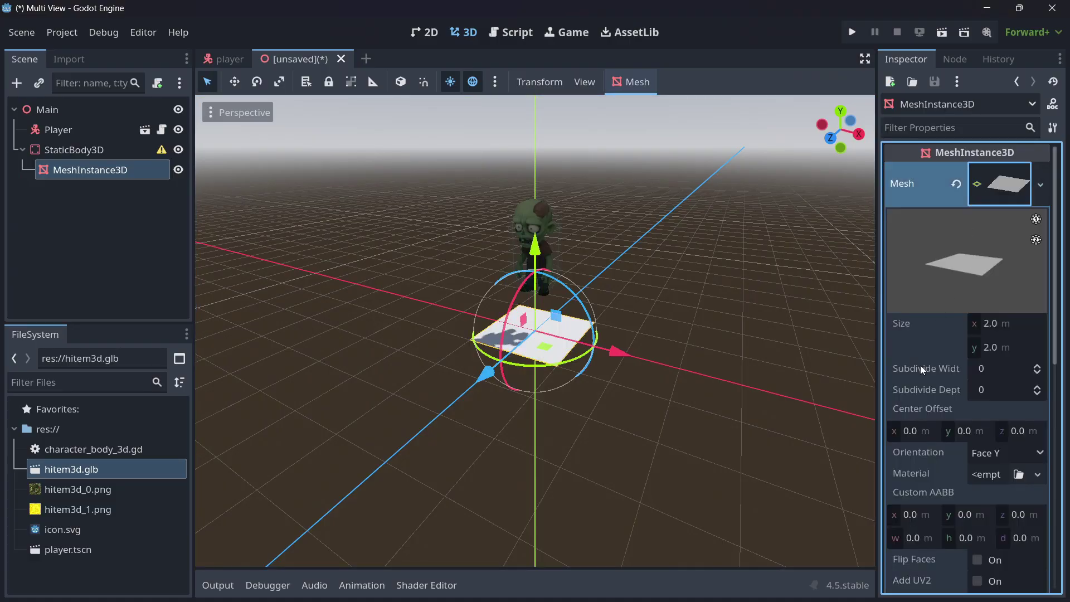
click(999, 324)
text(100)
key(Tab)
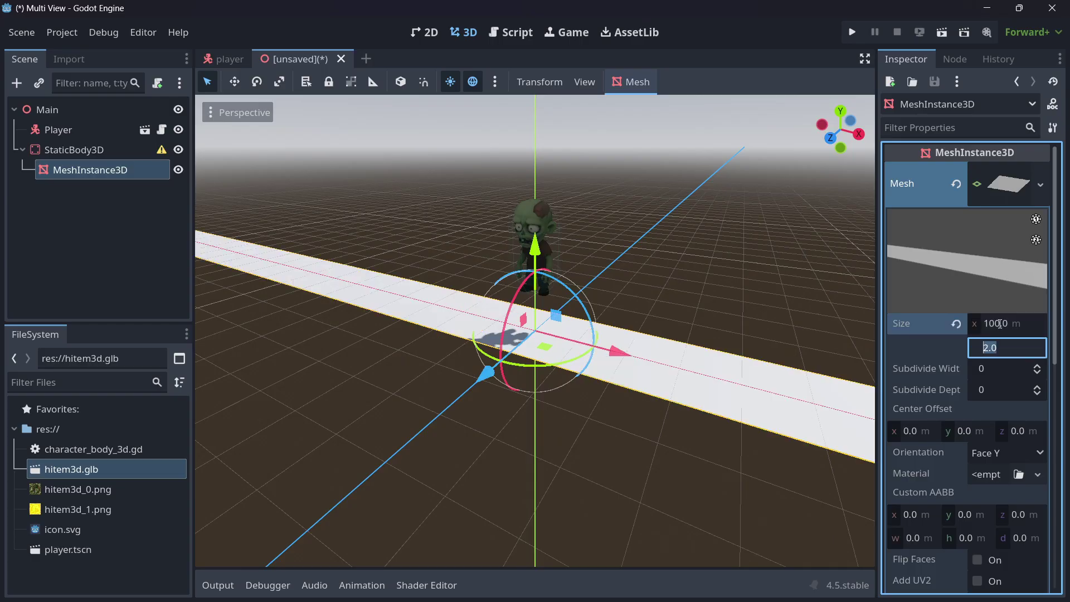
text(100)
key(Return)
Step: Reduce the plane mesh size to 50 × 50 m
scroll(614, 332, down, 3)
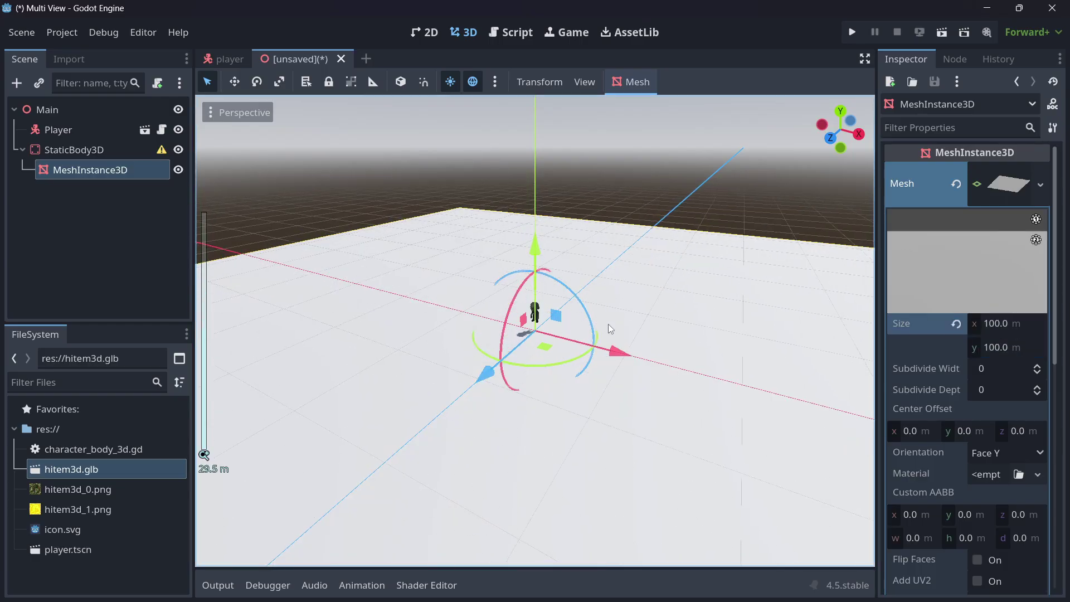
click(996, 322)
text(50)
key(Tab)
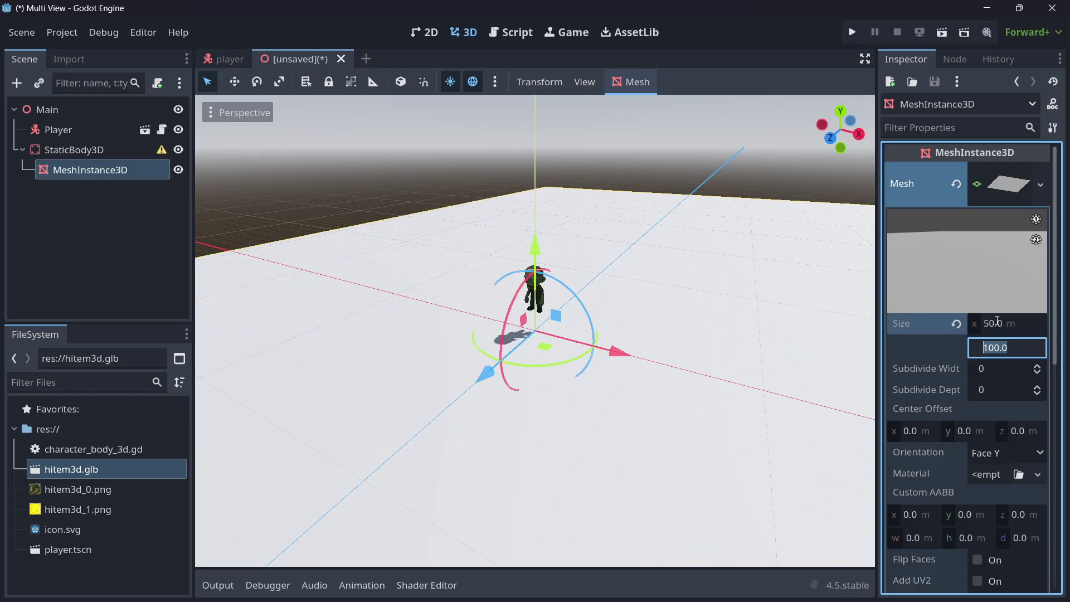
text(50)
key(Return)
scroll(539, 303, down, 3)
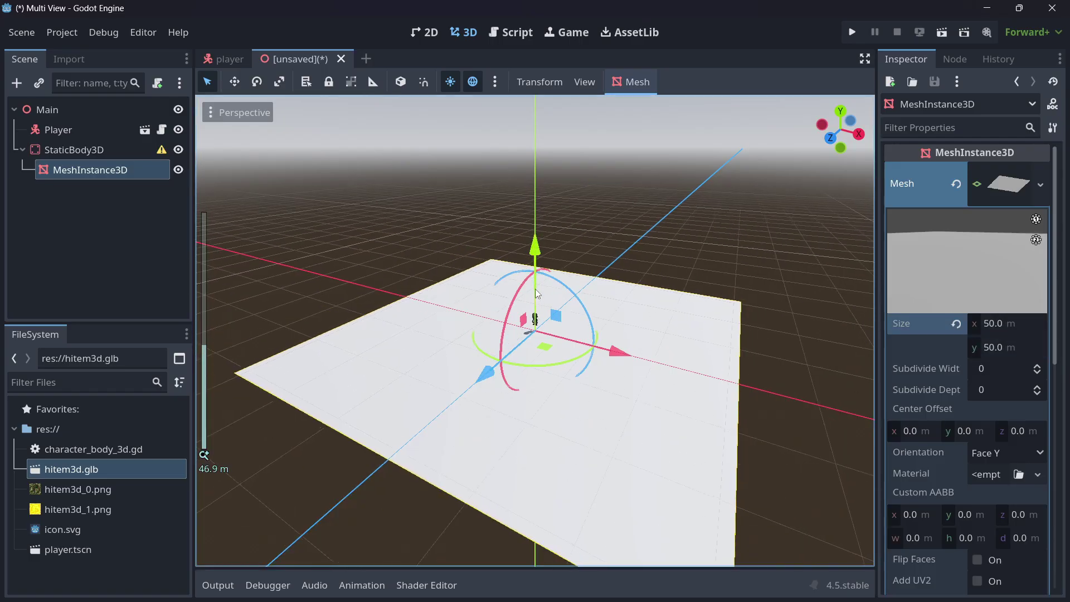
scroll(539, 303, up, 2)
scroll(928, 334, down, 5)
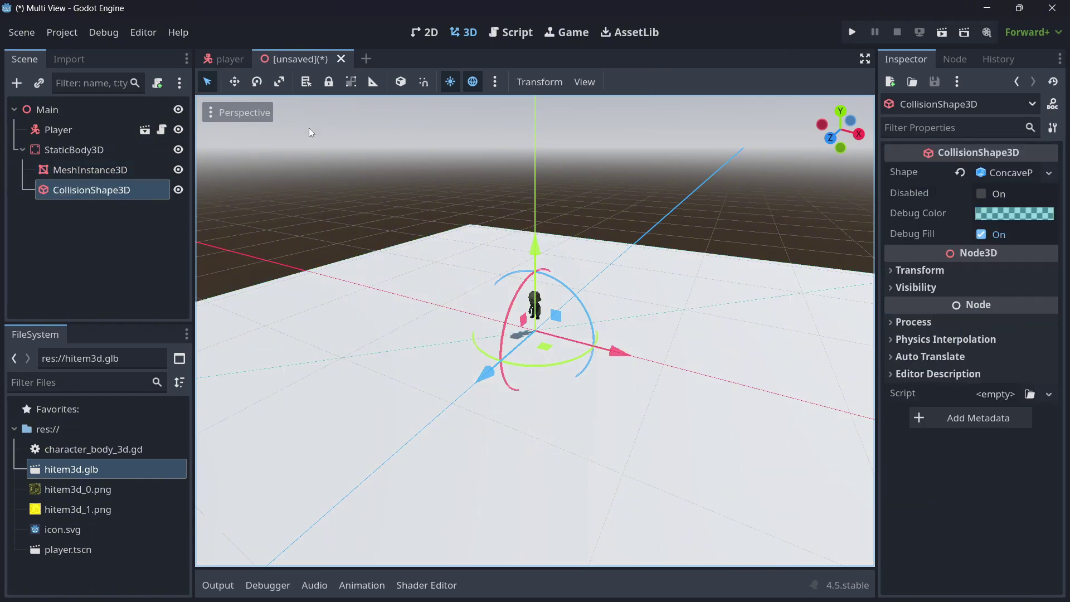
Step: Add the preview sun as a DirectionalLight3D, then move it up and forward along Z
click(102, 235)
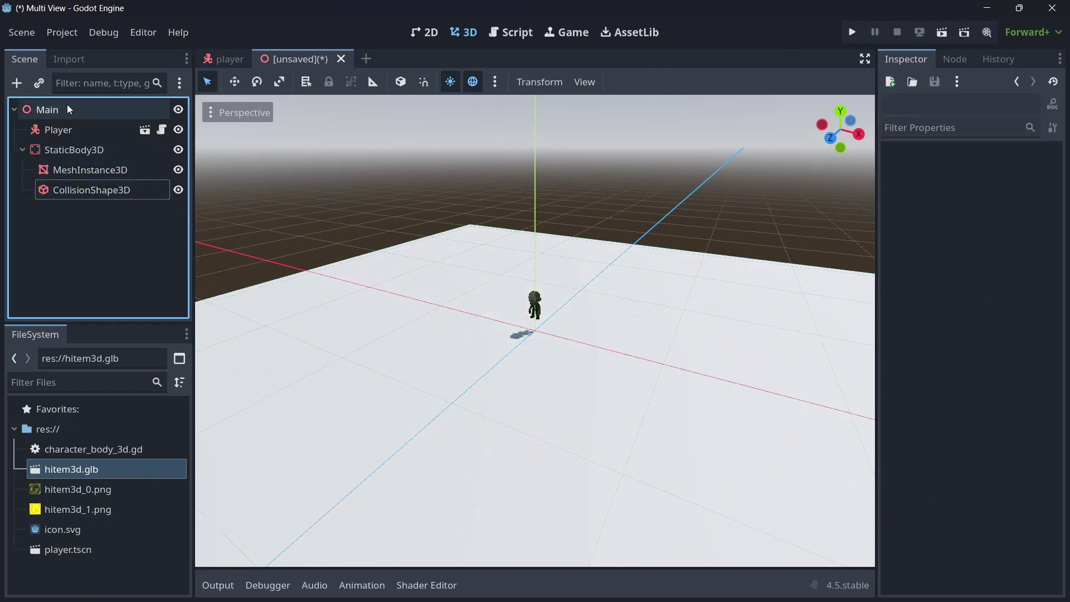
click(497, 82)
click(427, 436)
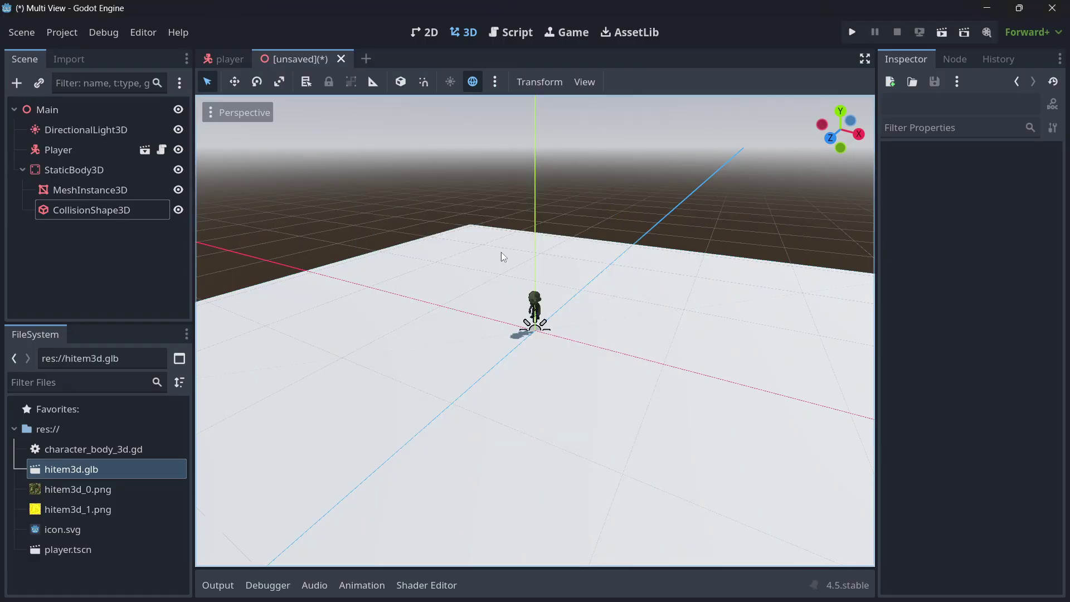
click(76, 130)
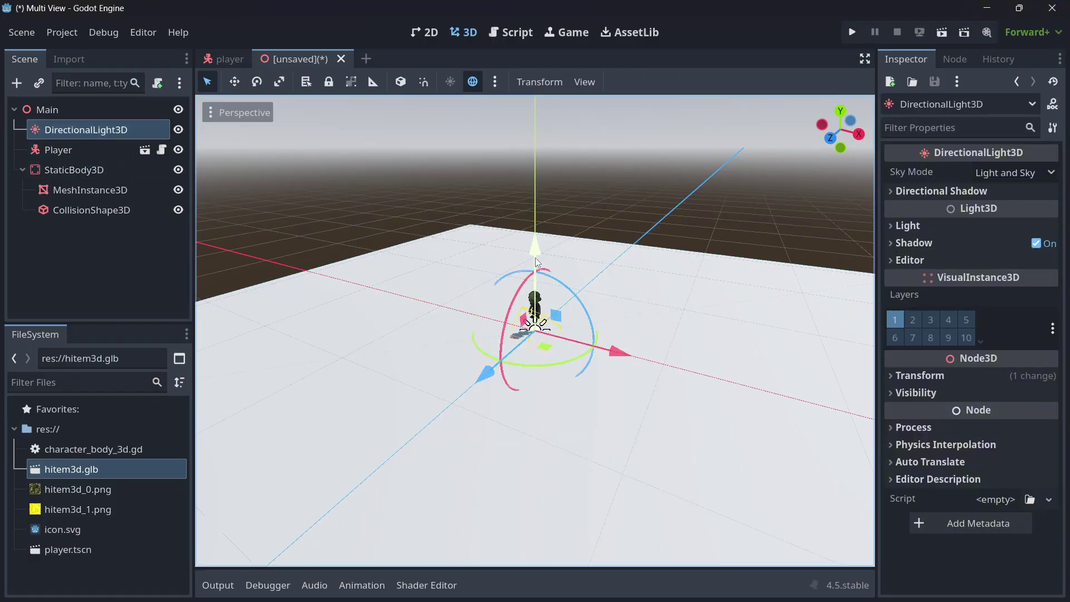
drag(534, 246, 542, 132)
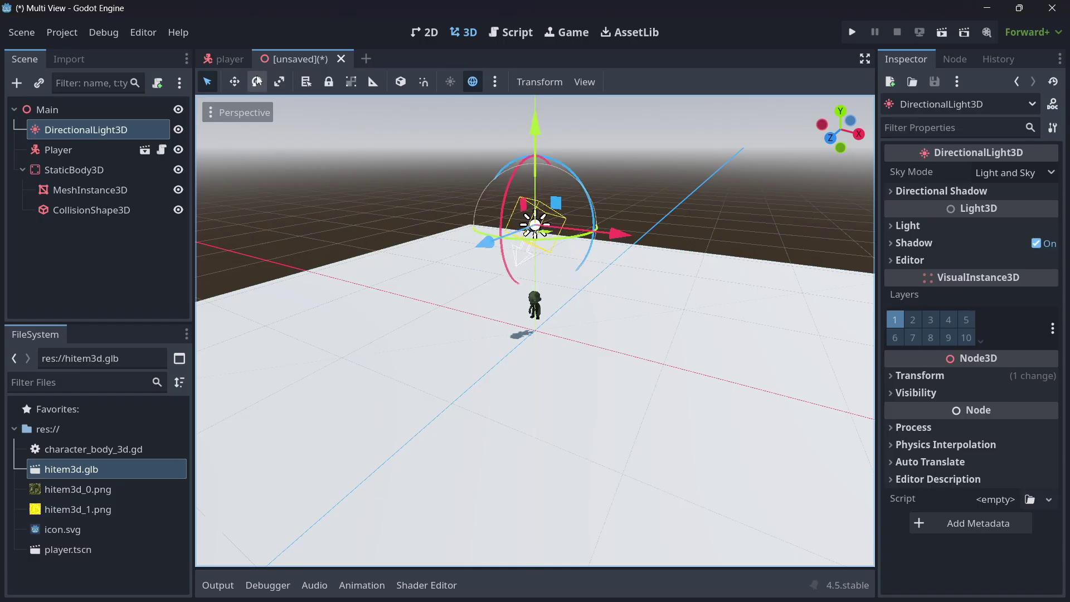
drag(468, 256, 230, 143)
Step: Rotate the directional light to tilt it and change the floor shadow angle
click(235, 84)
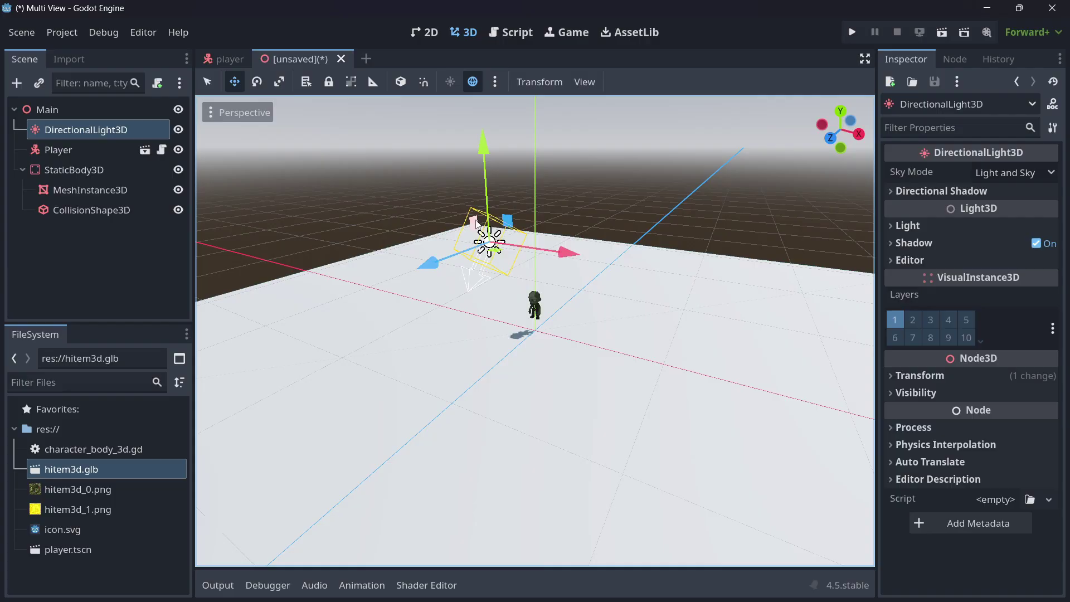
key(e)
drag(440, 216, 539, 359)
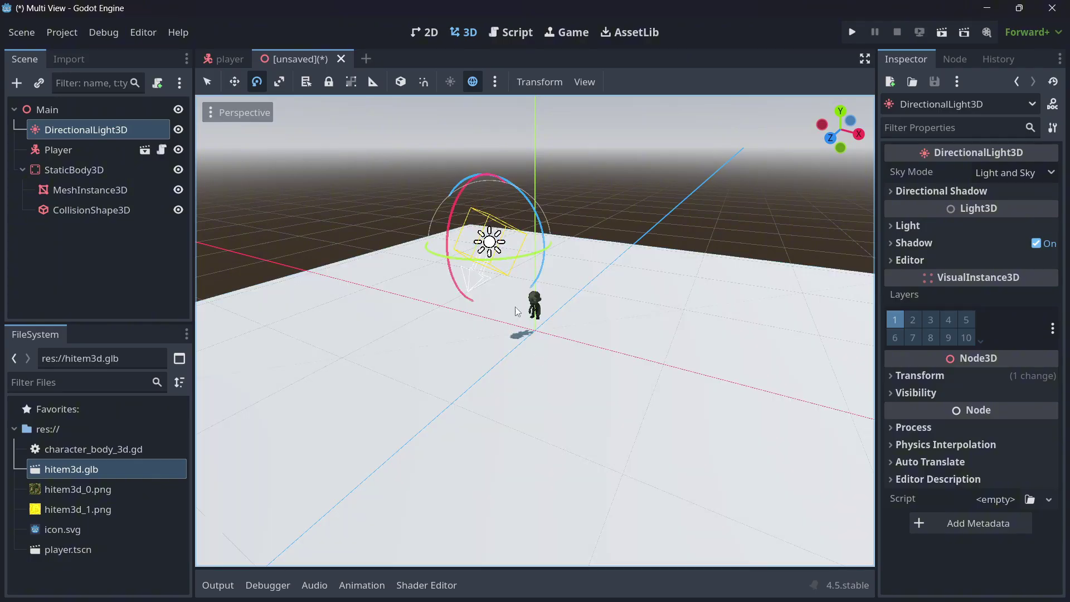
drag(456, 223, 547, 227)
Step: Add the preview environment to the scene as a WorldEnvironment node
click(154, 270)
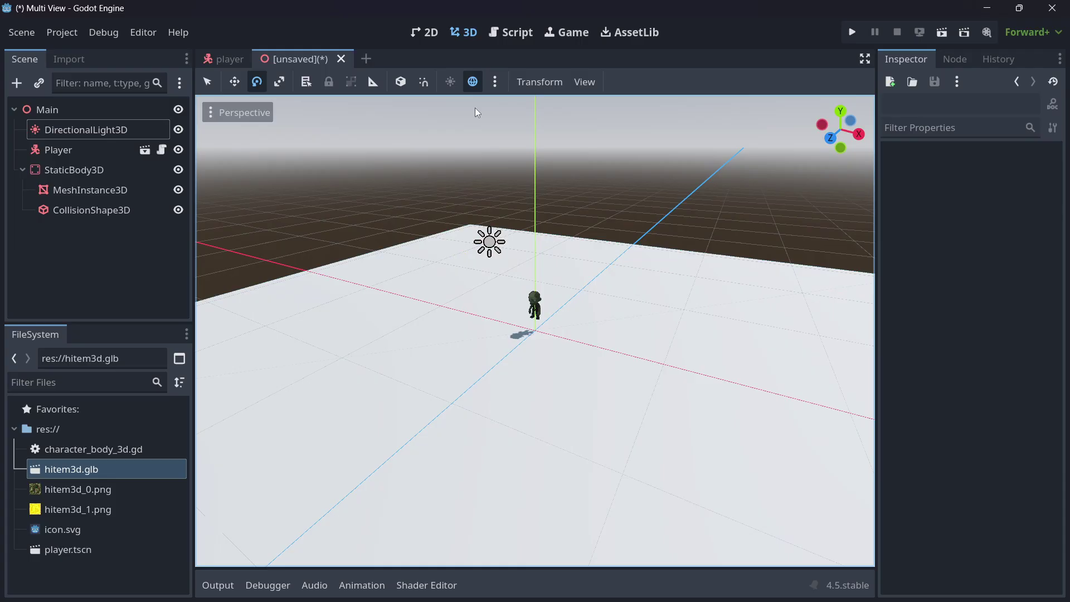
click(495, 85)
click(573, 437)
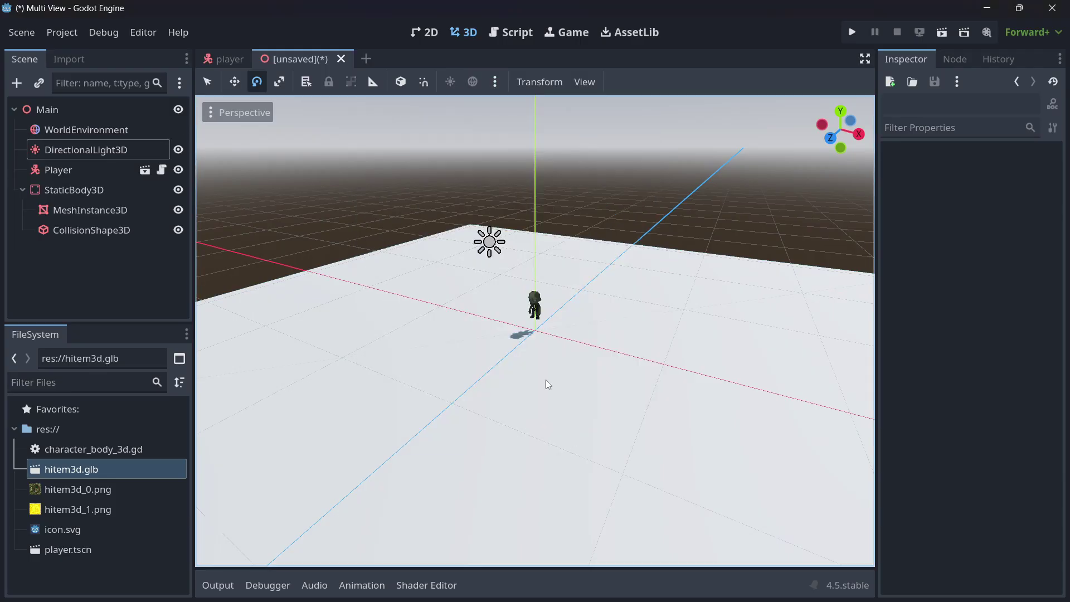
click(39, 130)
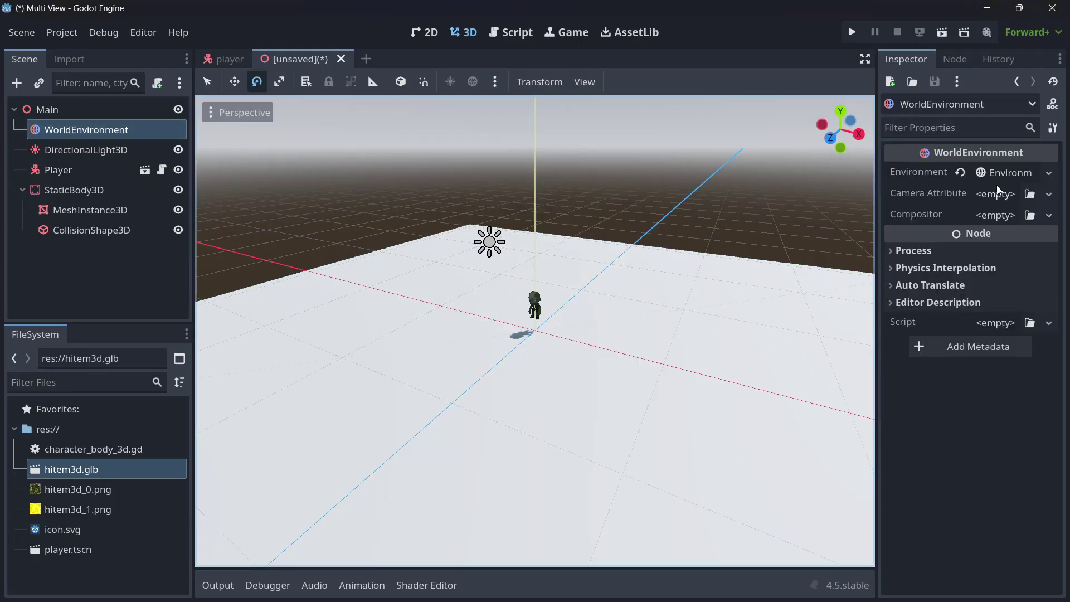
Step: Inspect the Environment resource's Sky and Background settings, then select Main
click(1002, 172)
scroll(944, 303, down, 1)
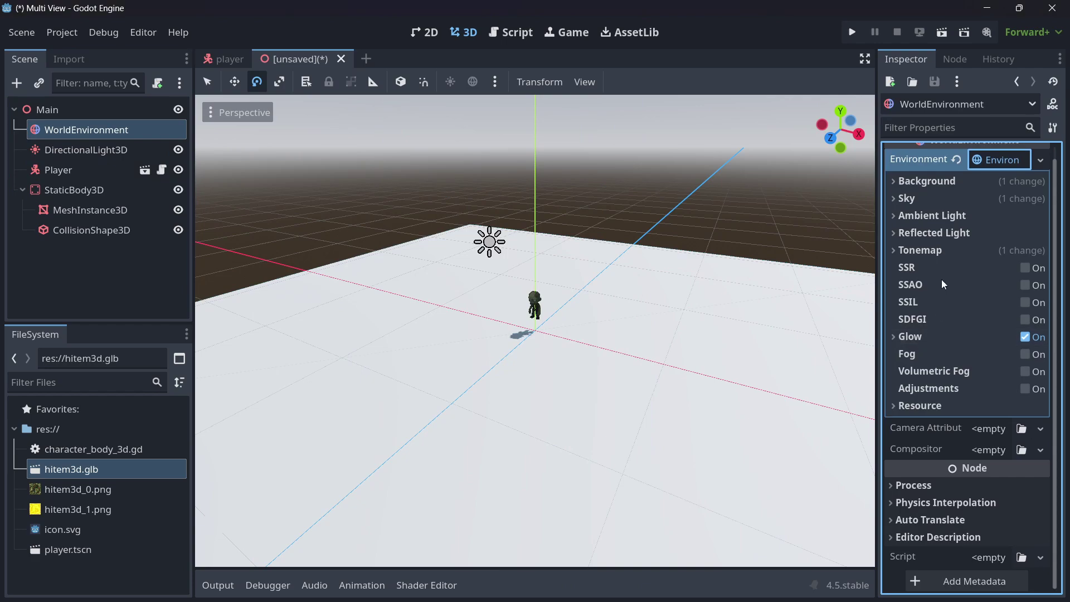
scroll(941, 280, up, 1)
click(920, 211)
click(923, 209)
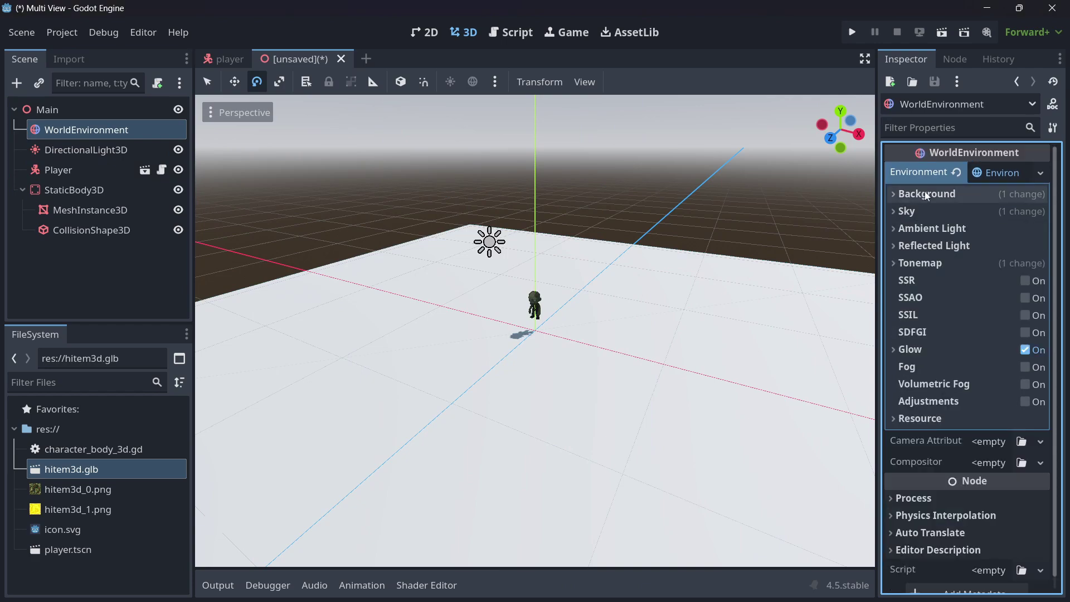
click(926, 193)
click(928, 198)
click(126, 272)
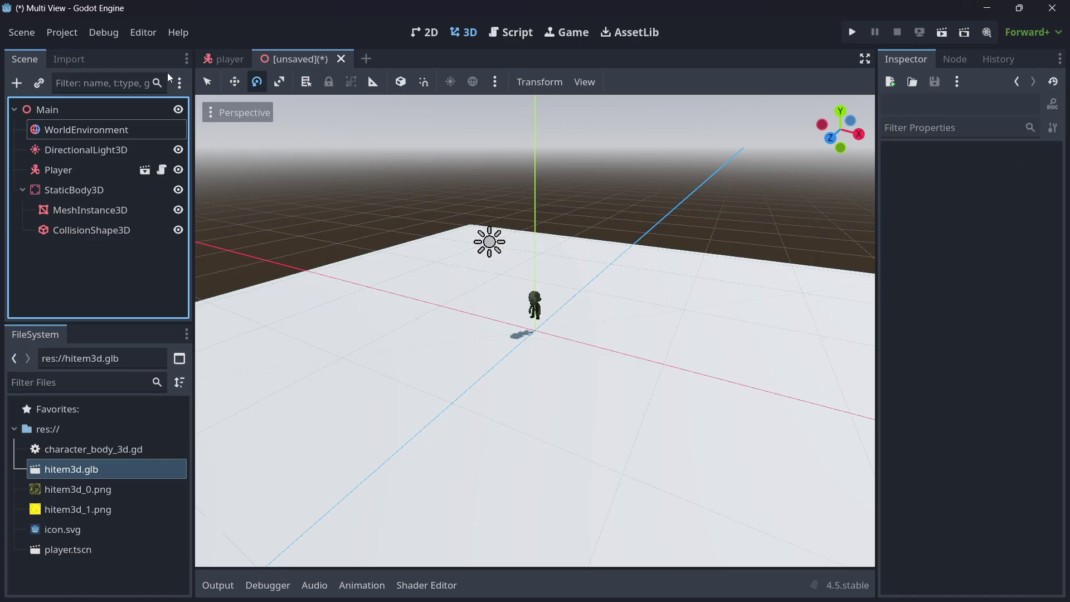
click(78, 115)
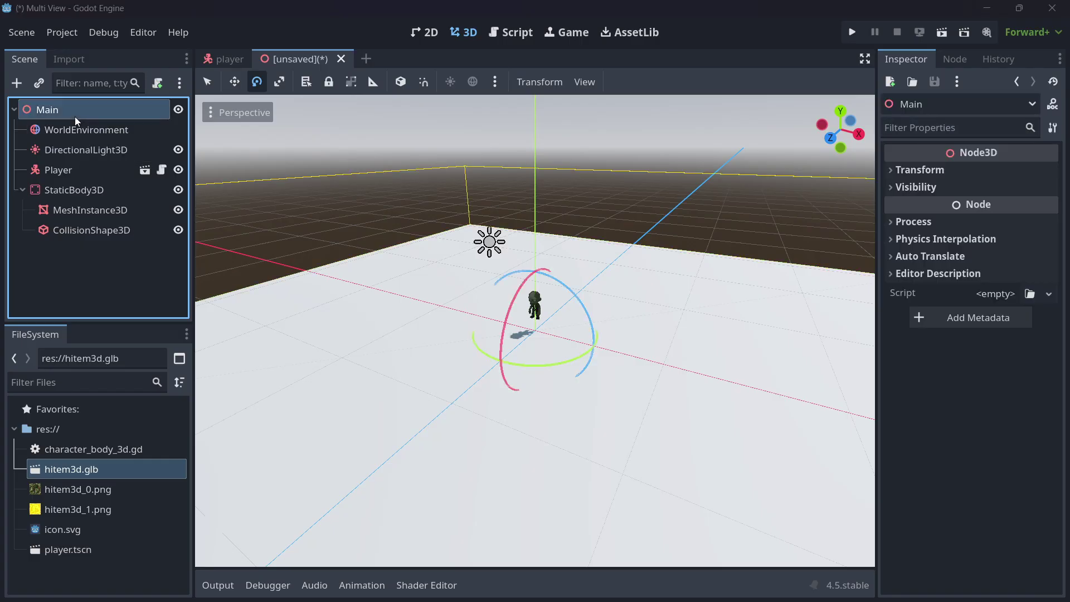
Step: Add a Camera3D node under Main using the camera3d search
key(ctrl+a)
text(camera3d)
key(Return)
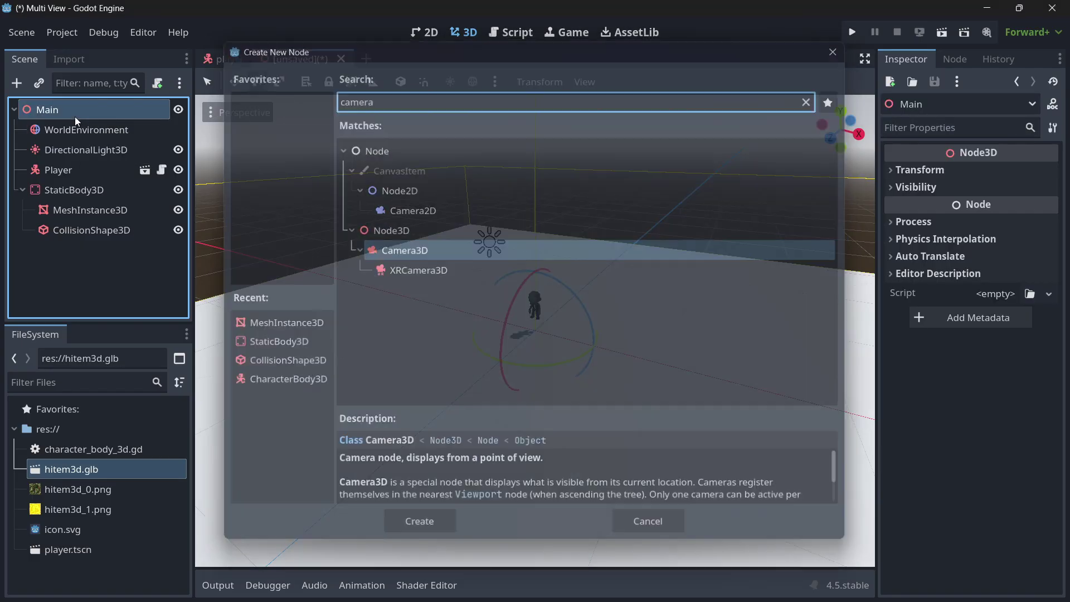
scroll(504, 316, down, 4)
Step: Move the camera back along Z and tilt it down about 30 degrees to frame the zombie
key(w)
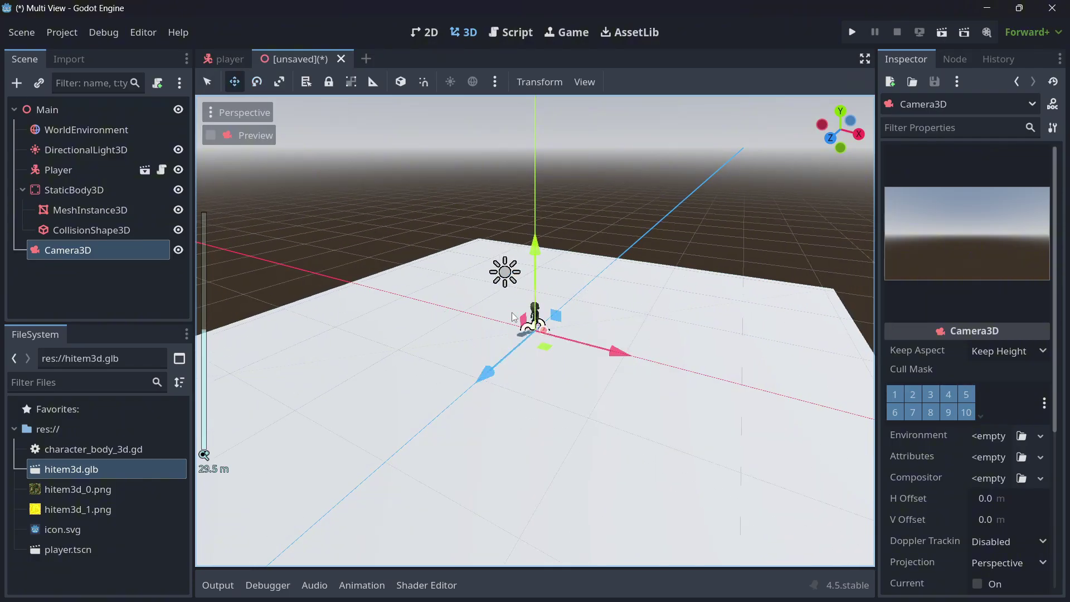
drag(485, 381, 421, 436)
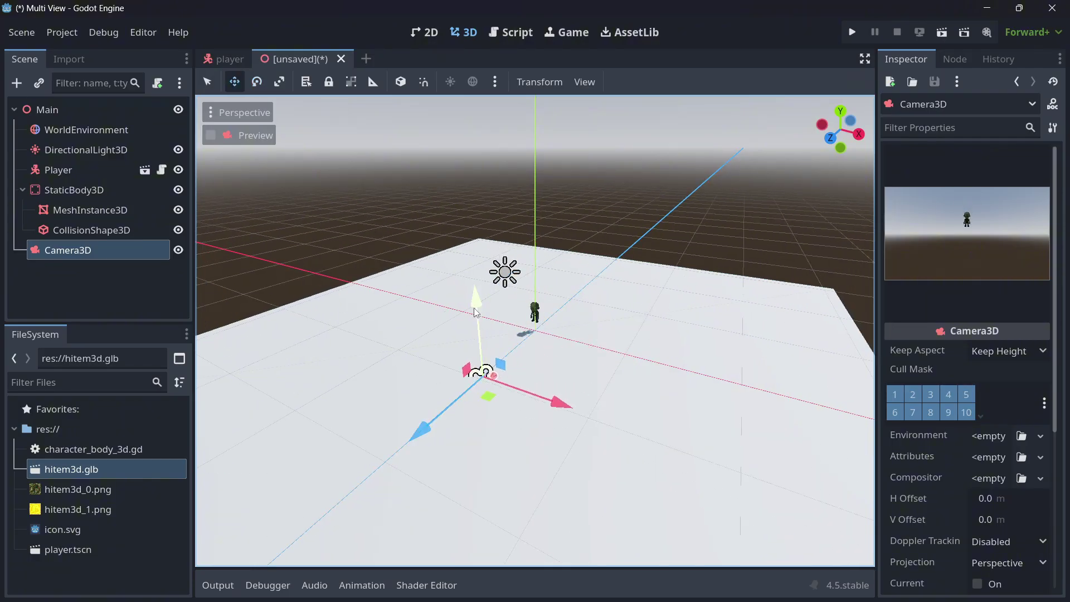
drag(474, 299, 459, 261)
key(Escape)
key(e)
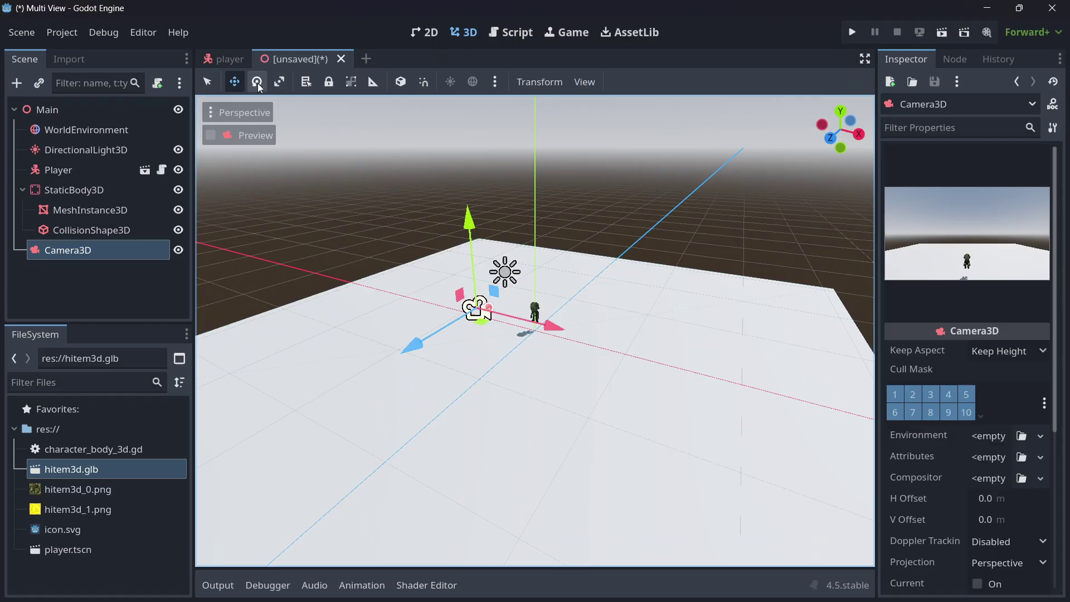
drag(433, 290, 474, 273)
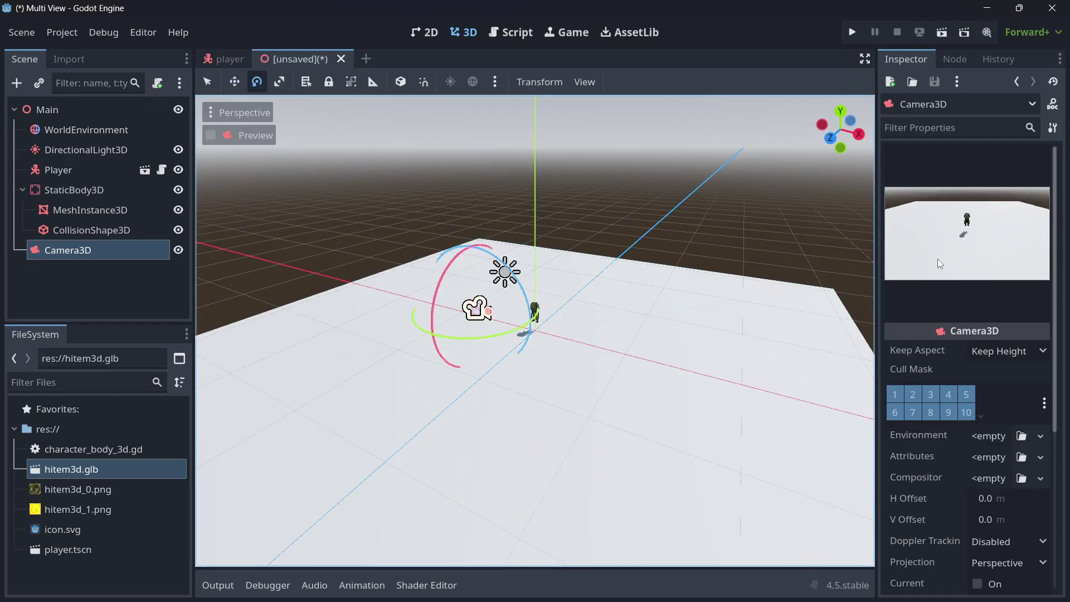
drag(879, 261, 763, 256)
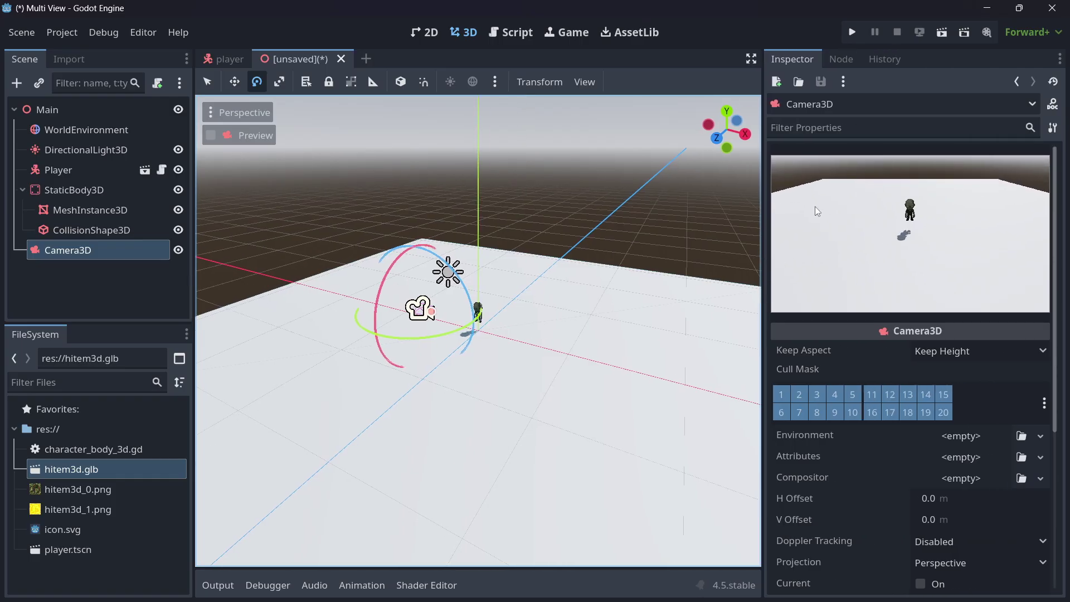
Step: Run the project, making the current scene the main scene saved as main.tscn
click(122, 284)
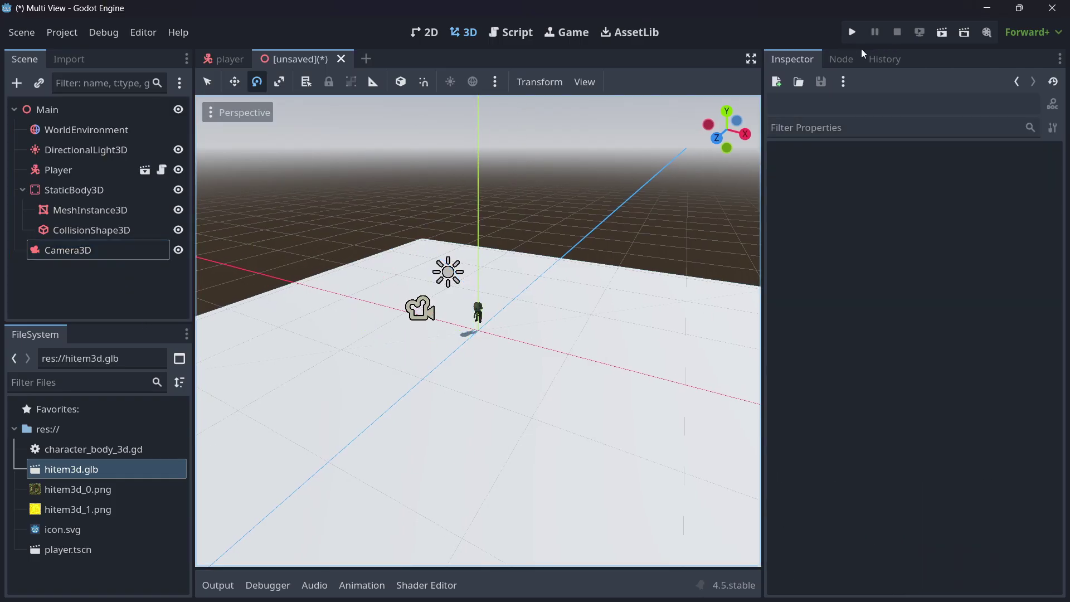
click(851, 32)
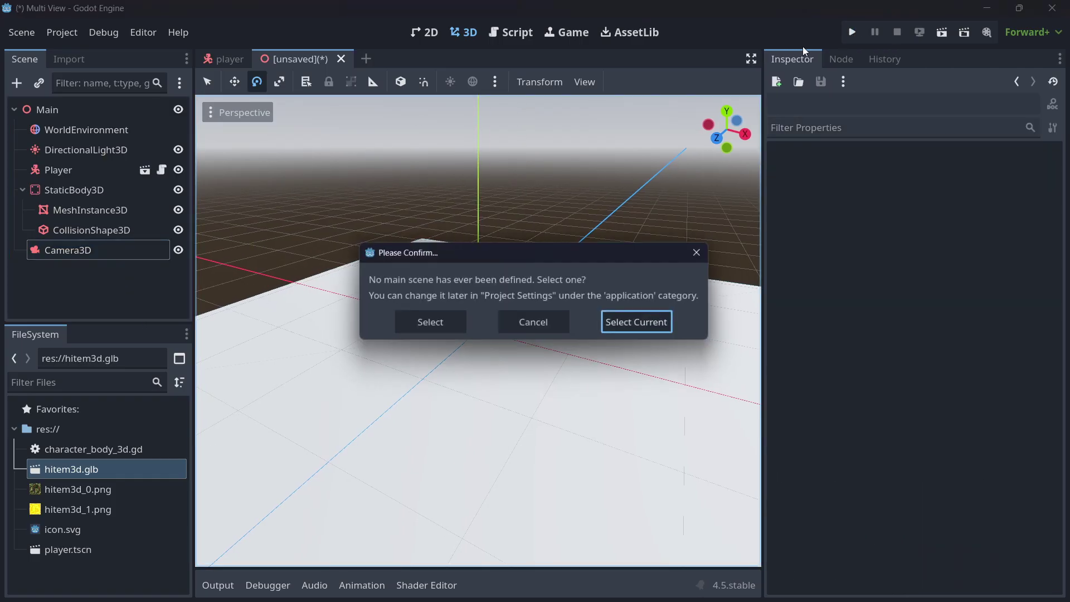
click(608, 317)
click(402, 523)
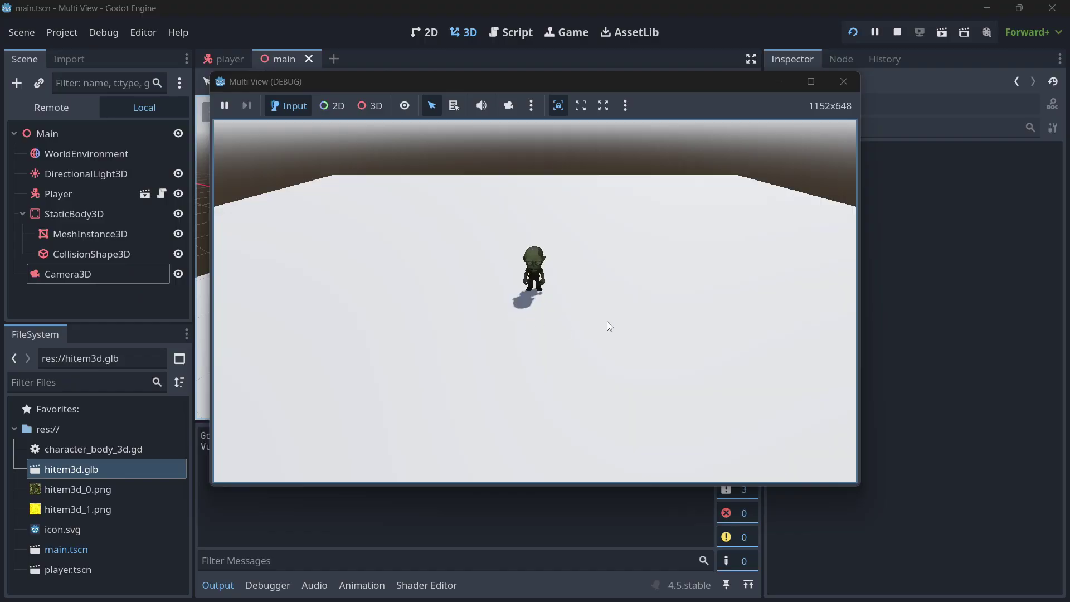
Step: Walk the zombie around with the arrow keys and make it jump with Space
key(Down)
key(Left)
key(Up)
key(Right)
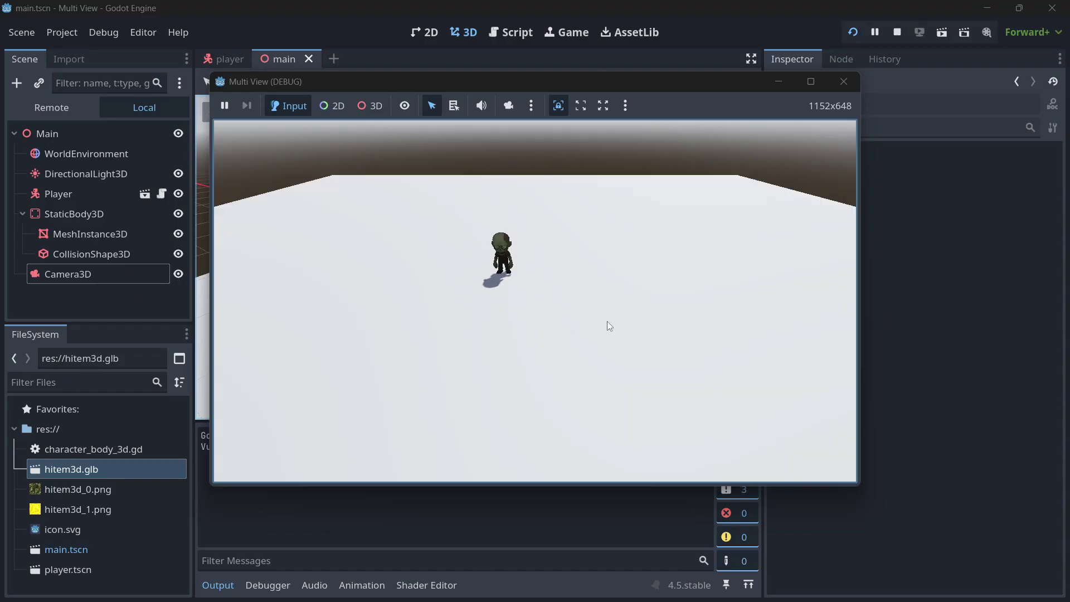
key(Right)
key(space)
key(Left)
key(space)
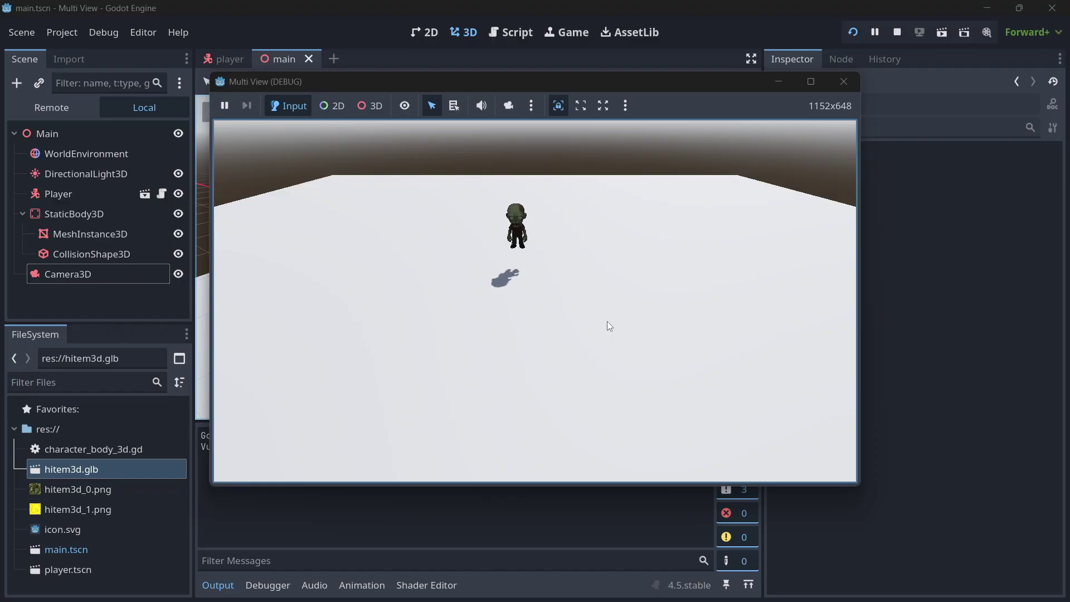
key(Right)
key(Down)
key(Left)
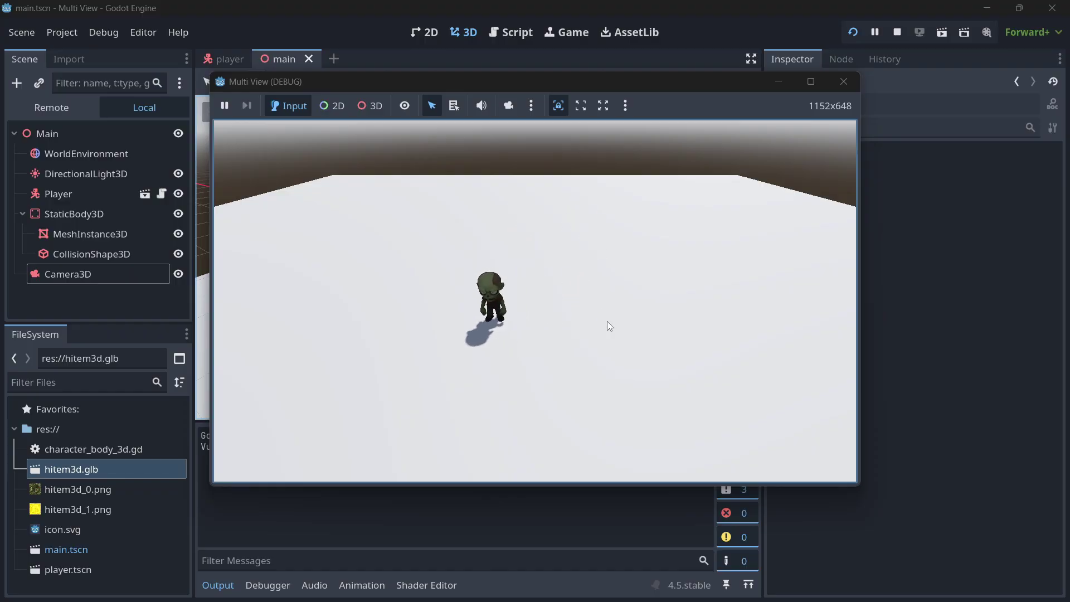
key(Up)
key(space)
key(Right)
key(Down)
key(Left)
key(space)
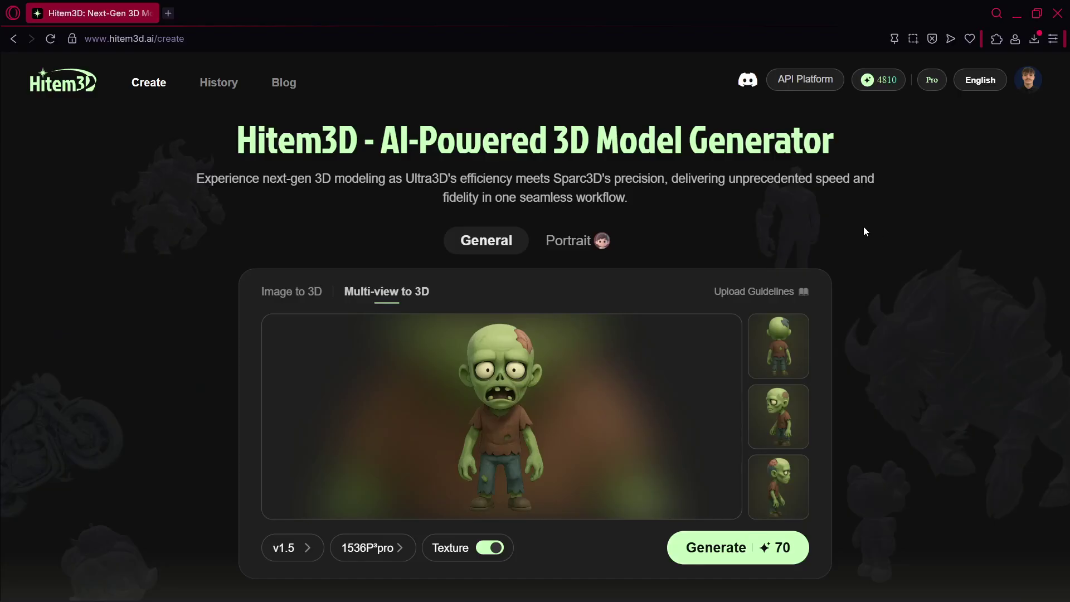
click(128, 38)
double_click(128, 38)
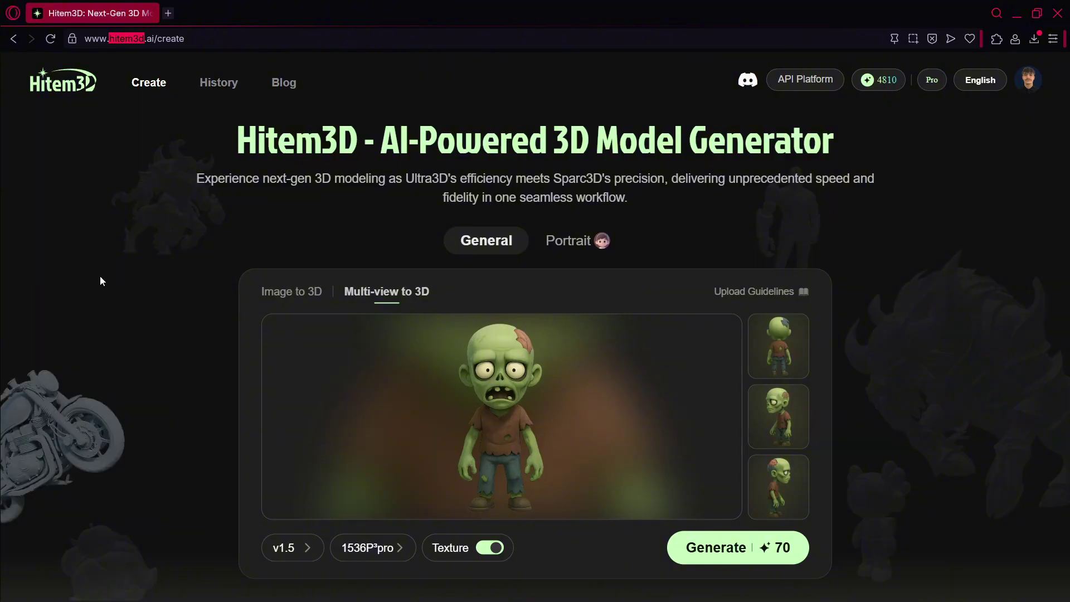
drag(383, 152, 857, 148)
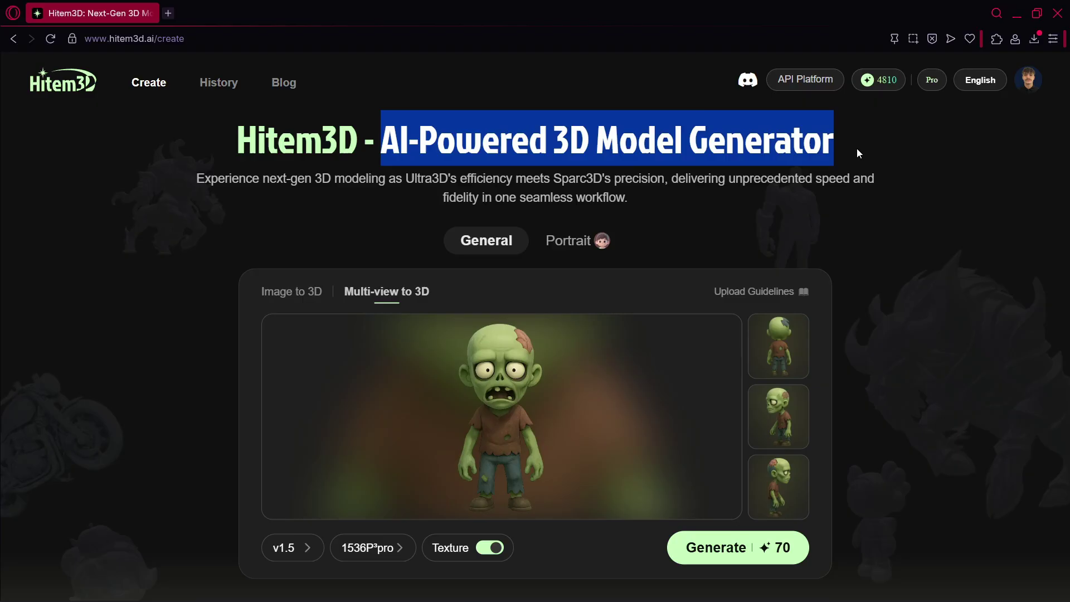
click(828, 140)
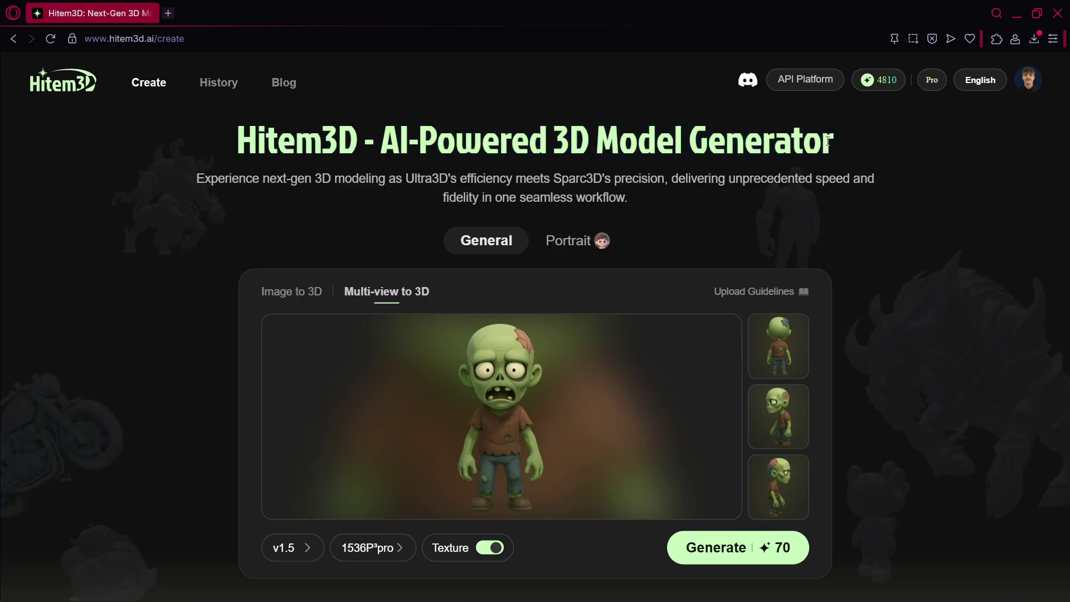